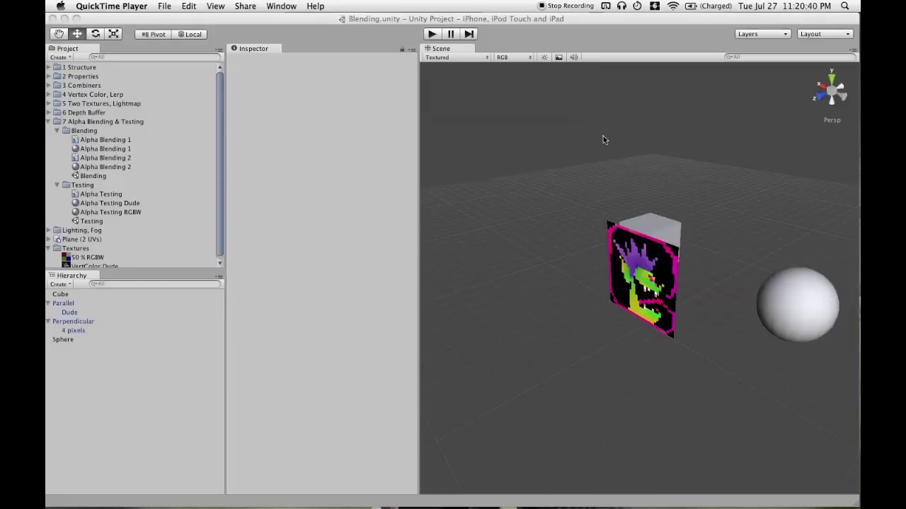
# - Maximize Unity's Scene view, select the pixel-art quad and orbit around the scene objects
pyautogui.click(605, 178)
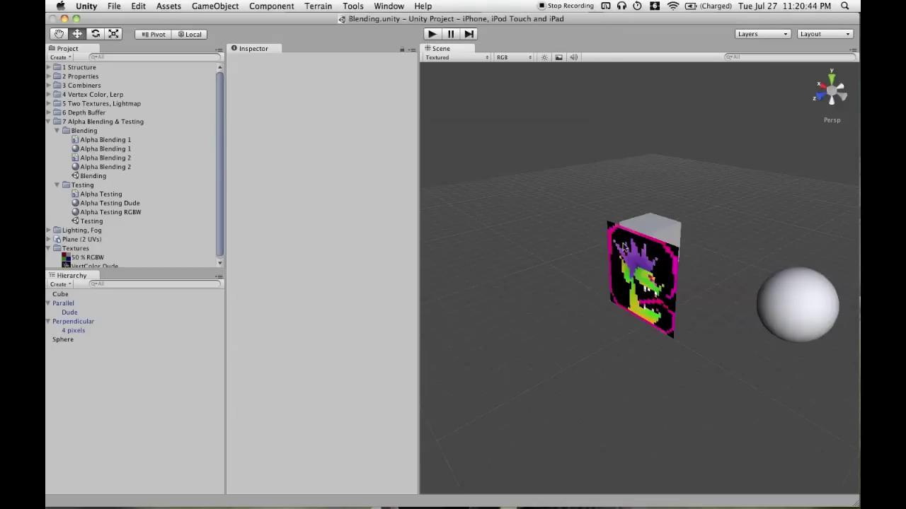
pyautogui.hotkey('shift', 'space')
pyautogui.scroll(4, 605, 244)
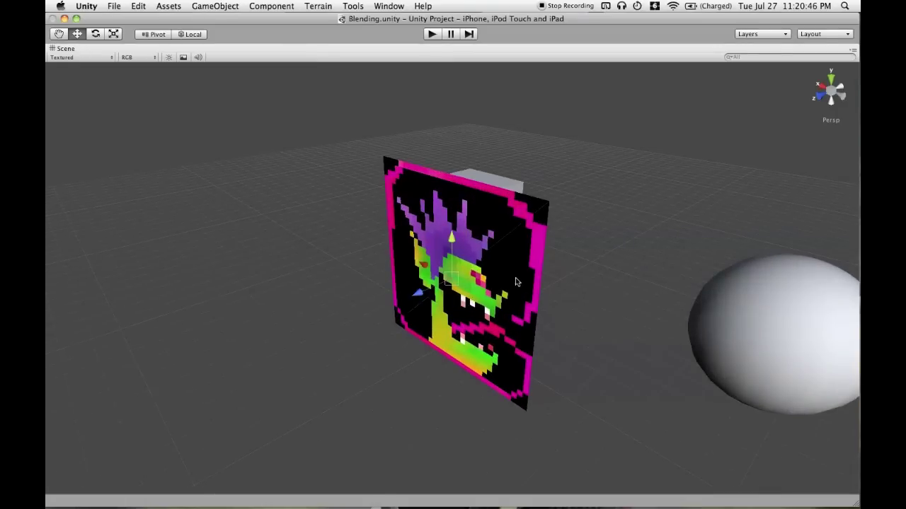
pyautogui.click(544, 284)
pyautogui.keyDown('alt'); pyautogui.moveTo(477, 194); pyautogui.dragTo(503, 245); pyautogui.keyUp('alt')
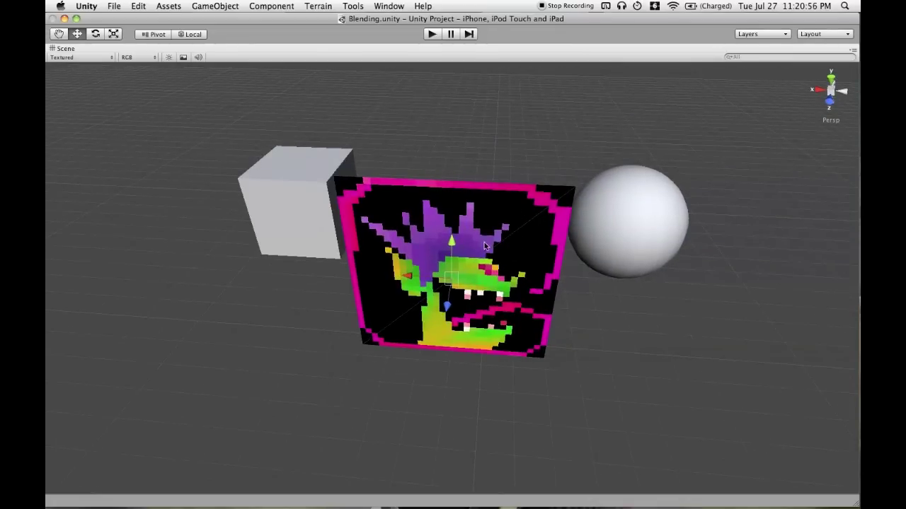
# - View the quad head-on, restore the editor layout, and show all open windows side by side
pyautogui.keyDown('alt'); pyautogui.moveTo(537, 279); pyautogui.dragTo(536, 280); pyautogui.keyUp('alt')
pyautogui.hotkey('shift', 'space')
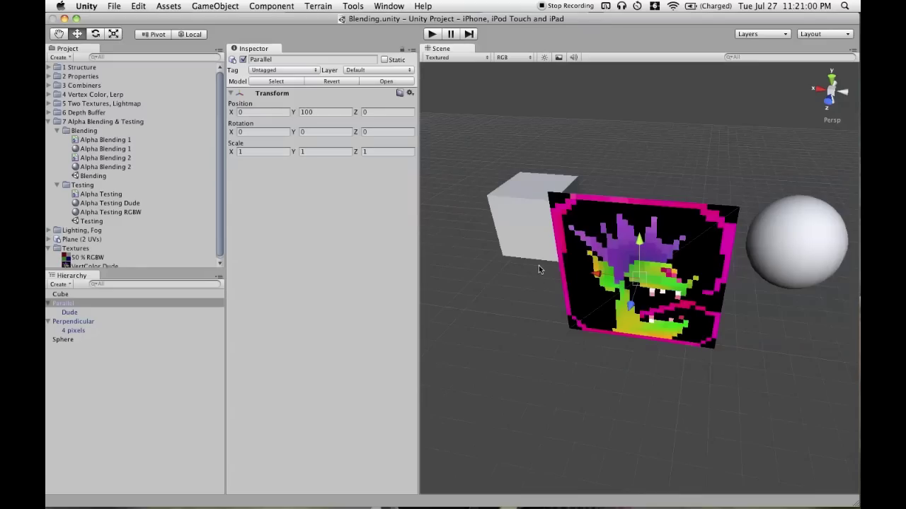
pyautogui.press('F9')
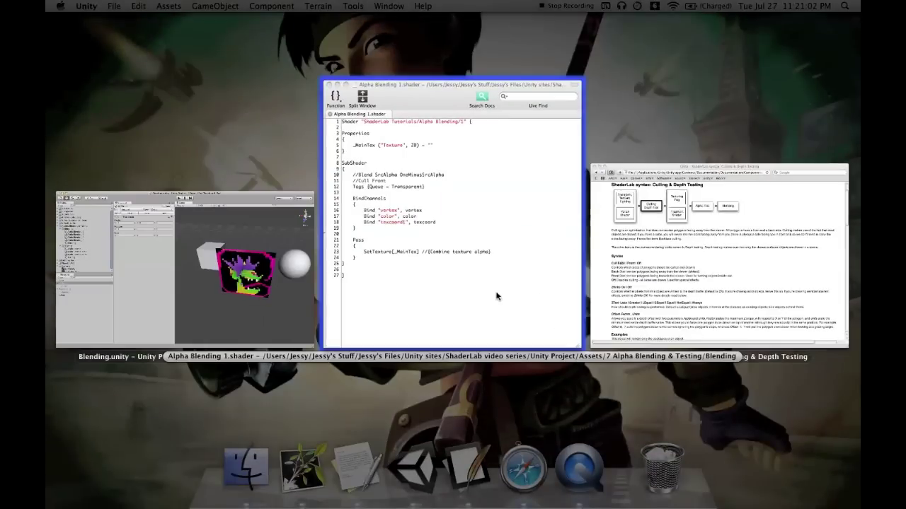
# - Review the BindChannels vertex, color and texcoord bindings in Alpha Blending 1.shader
pyautogui.click(542, 322)
pyautogui.click(263, 267)
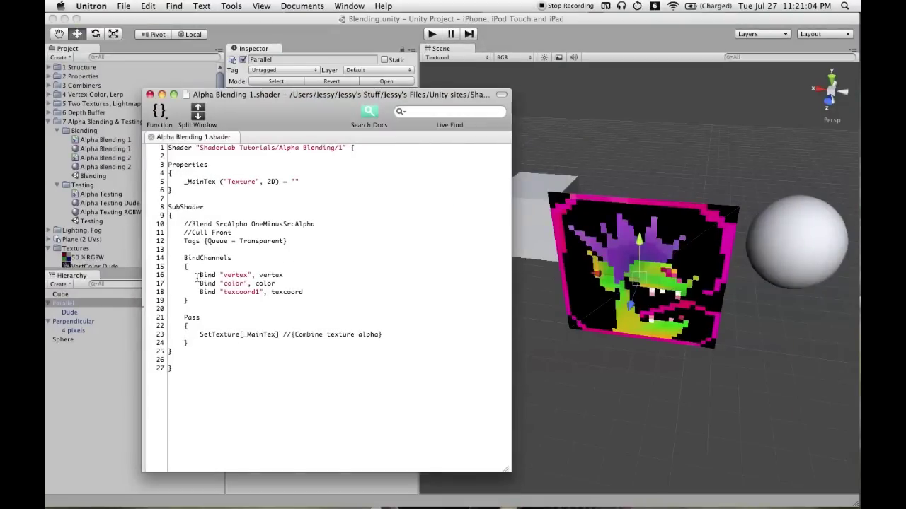
pyautogui.moveTo(199, 275); pyautogui.dragTo(277, 277)
pyautogui.click(283, 281)
pyautogui.moveTo(200, 283); pyautogui.dragTo(280, 283)
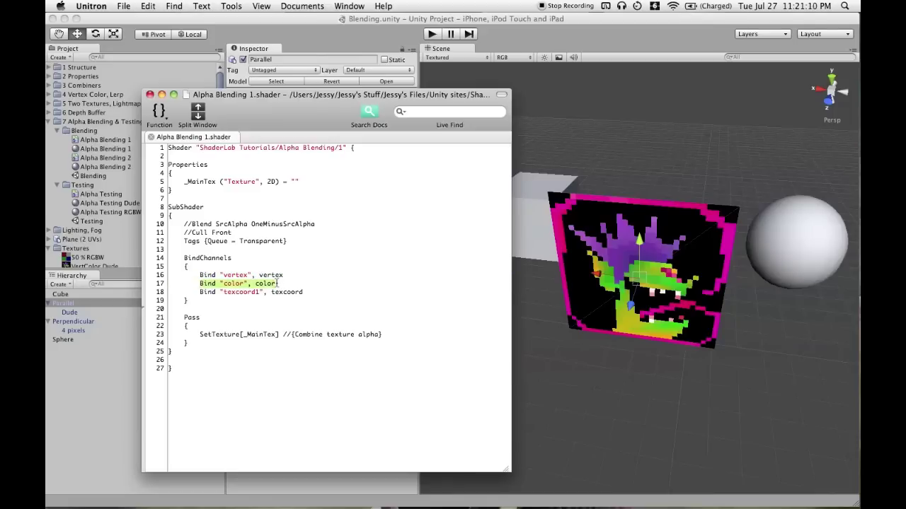
pyautogui.click(233, 284)
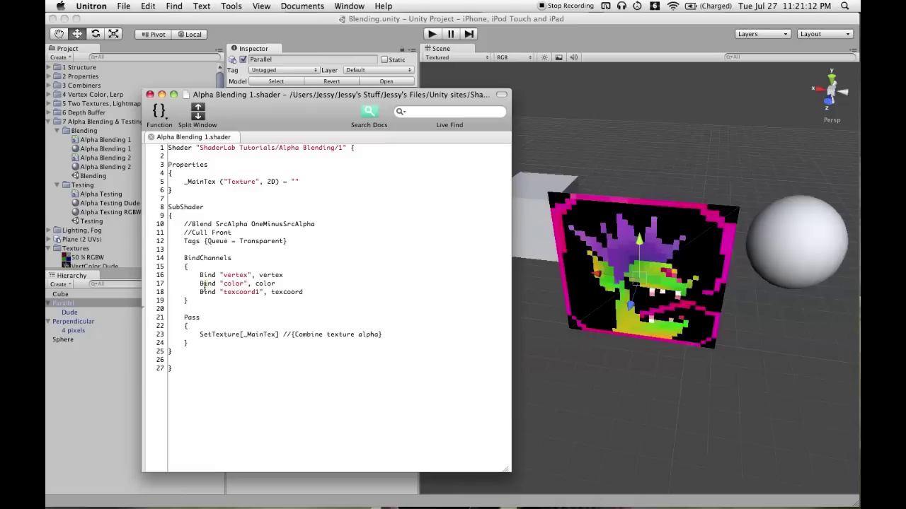
pyautogui.moveTo(204, 283); pyautogui.dragTo(275, 283)
pyautogui.doubleClick(240, 294)
pyautogui.click(287, 294)
pyautogui.doubleClick(287, 293)
# - Uncomment {Combine texture alpha} on line 23 and save the shader
pyautogui.click(288, 335)
pyautogui.press('BackSpace')
pyautogui.press('BackSpace')
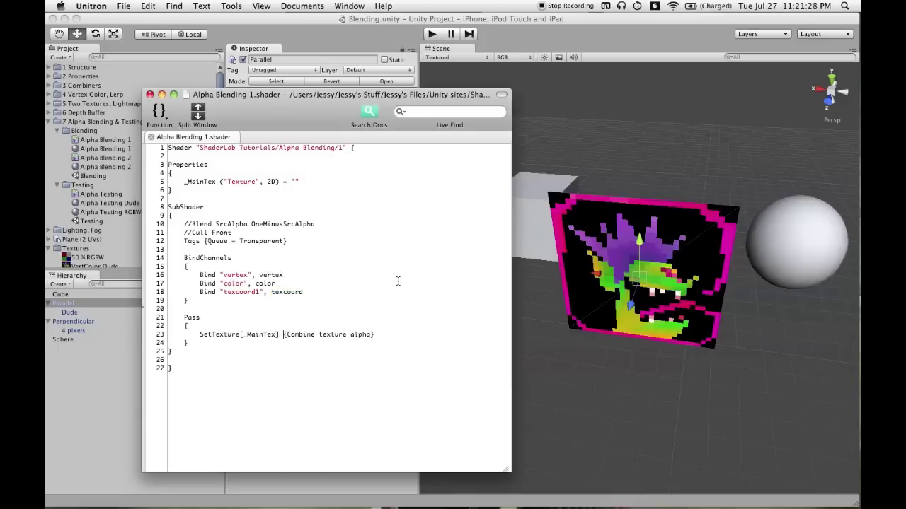
pyautogui.press('super+s')
pyautogui.scroll(3, 675, 247)
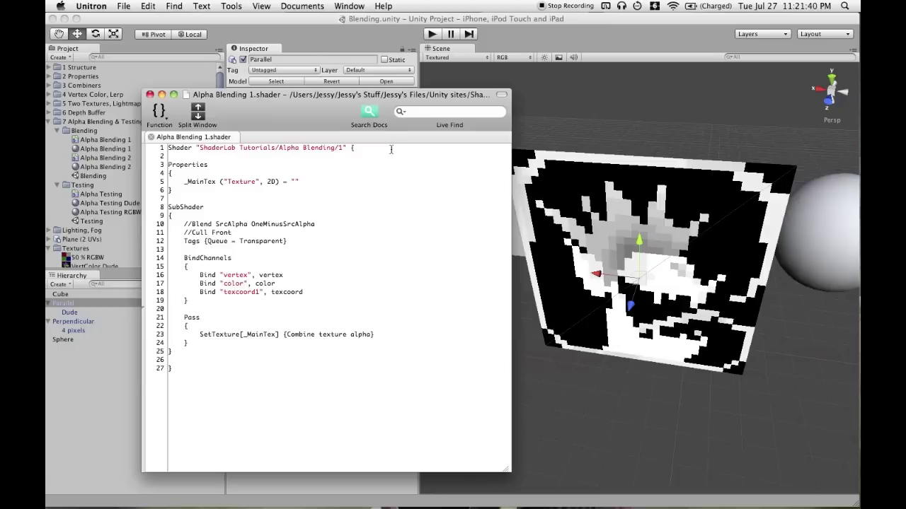
# - Comment line 23 back out as //{Combine texture alpha} and save the shader
pyautogui.moveTo(184, 244); pyautogui.dragTo(290, 242)
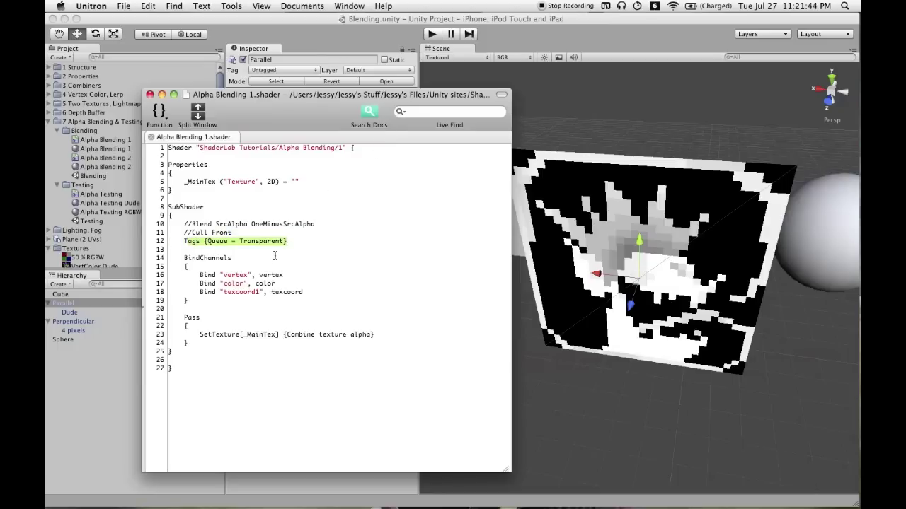
pyautogui.click(282, 334)
pyautogui.write('//')
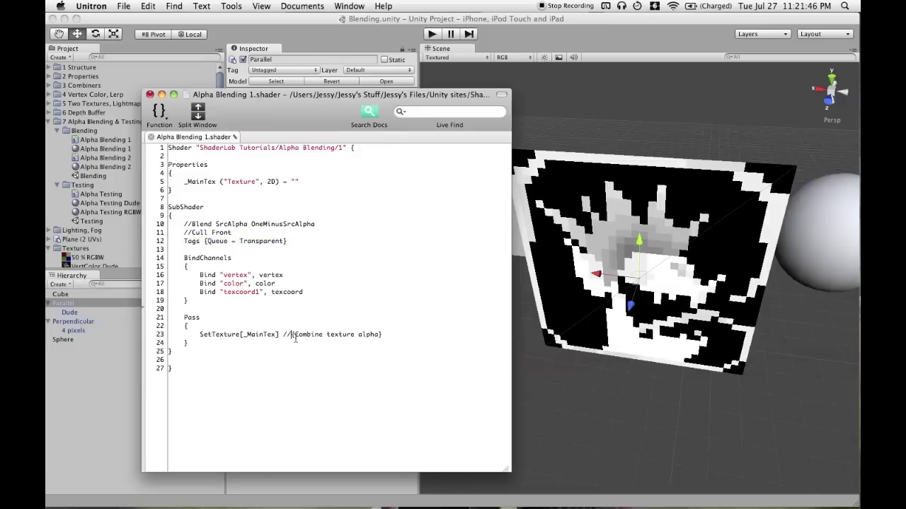
pyautogui.press('super+s')
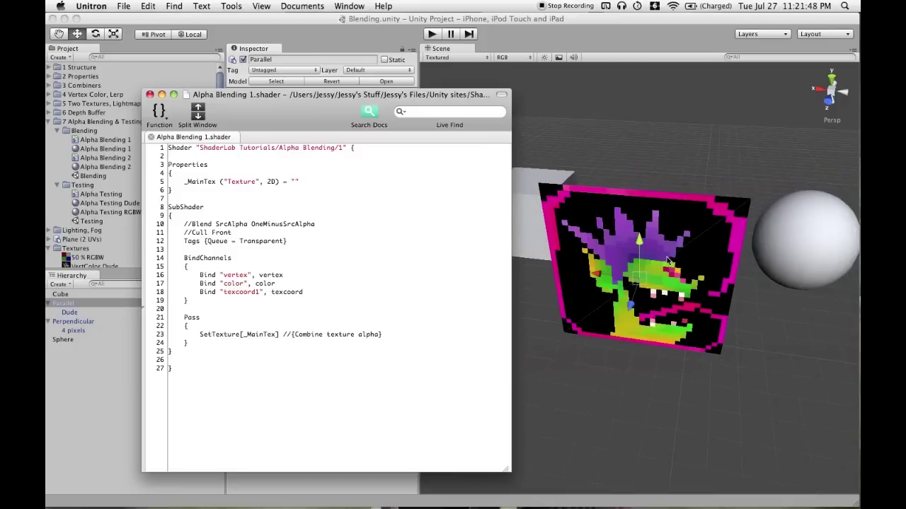
pyautogui.scroll(2, 671, 263)
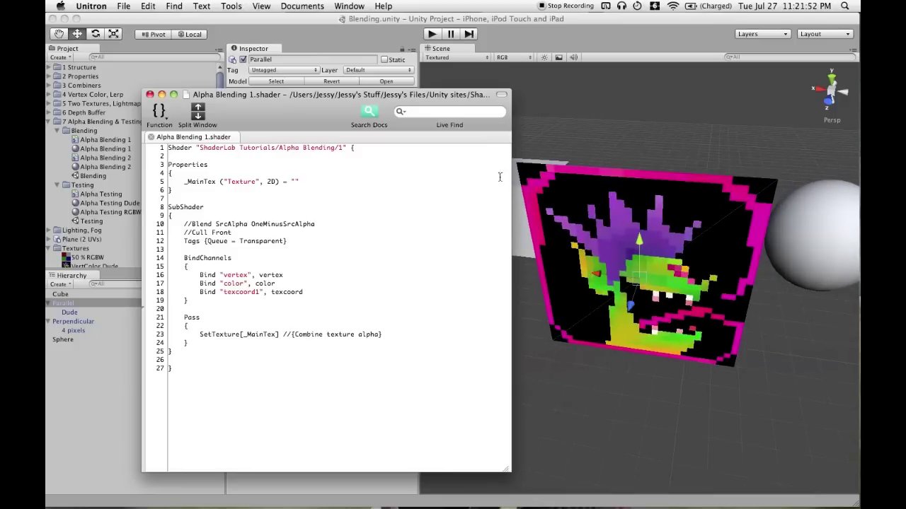
# - Uncomment Blend SrcAlpha OneMinusSrcAlpha on line 10, save, and remove the leftover leading space
pyautogui.moveTo(199, 334); pyautogui.dragTo(278, 333)
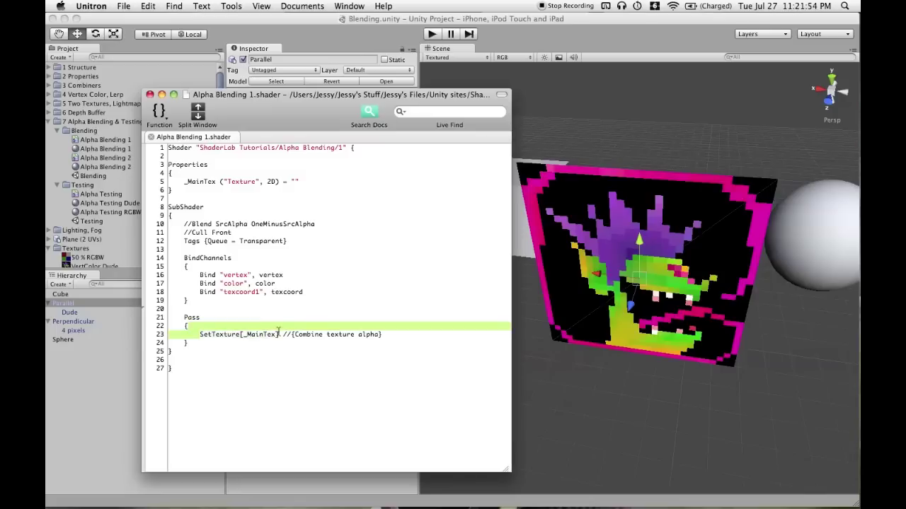
pyautogui.moveTo(216, 232); pyautogui.dragTo(231, 232)
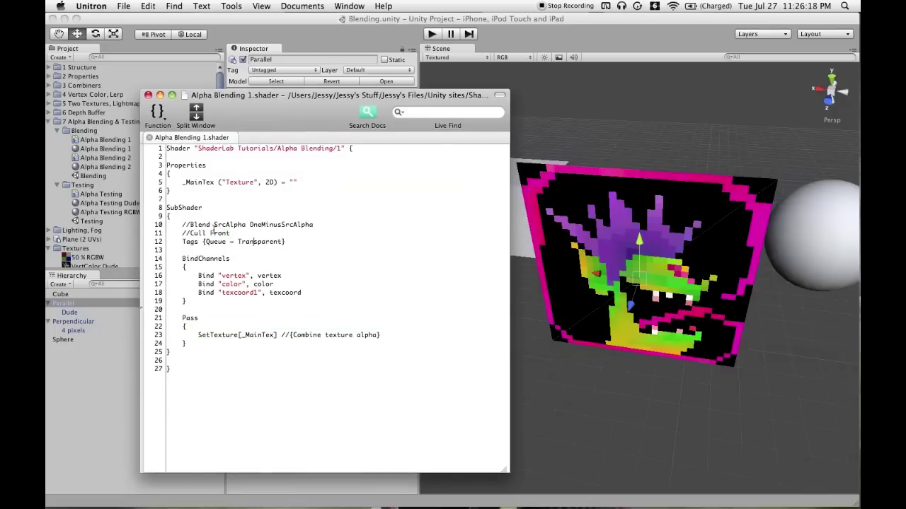
pyautogui.moveTo(213, 225); pyautogui.dragTo(302, 237)
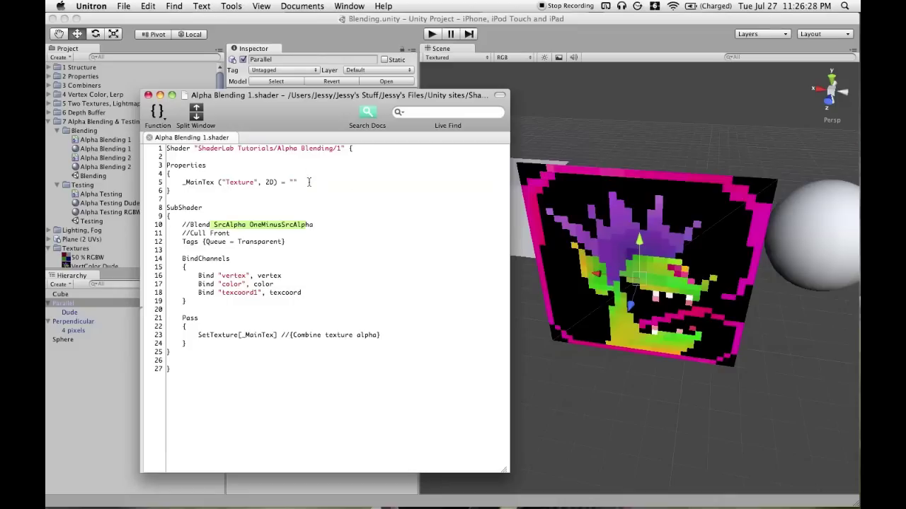
pyautogui.click(190, 224)
pyautogui.press('BackSpace')
pyautogui.press('BackSpace')
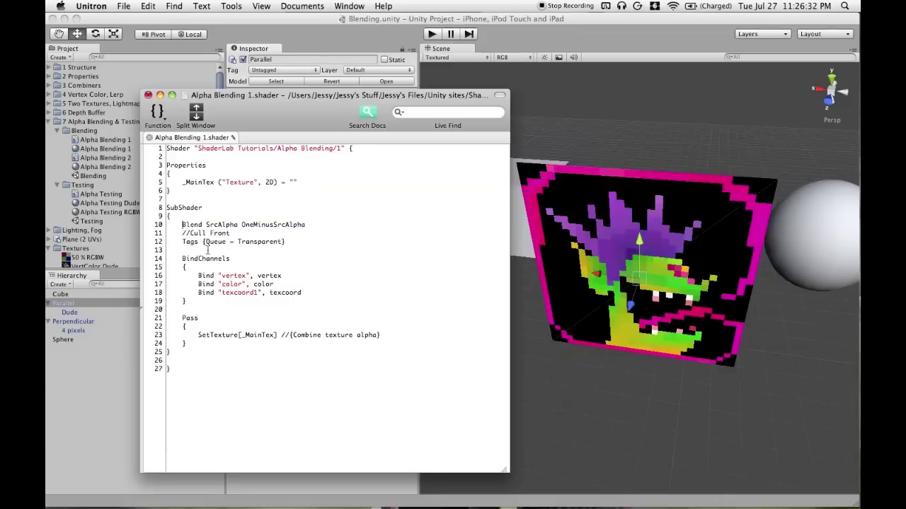
pyautogui.press('super+s')
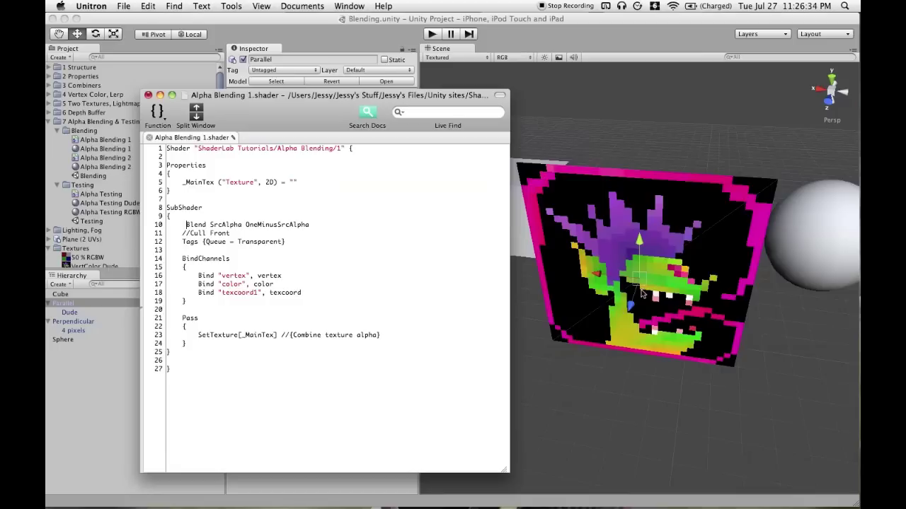
pyautogui.press('BackSpace')
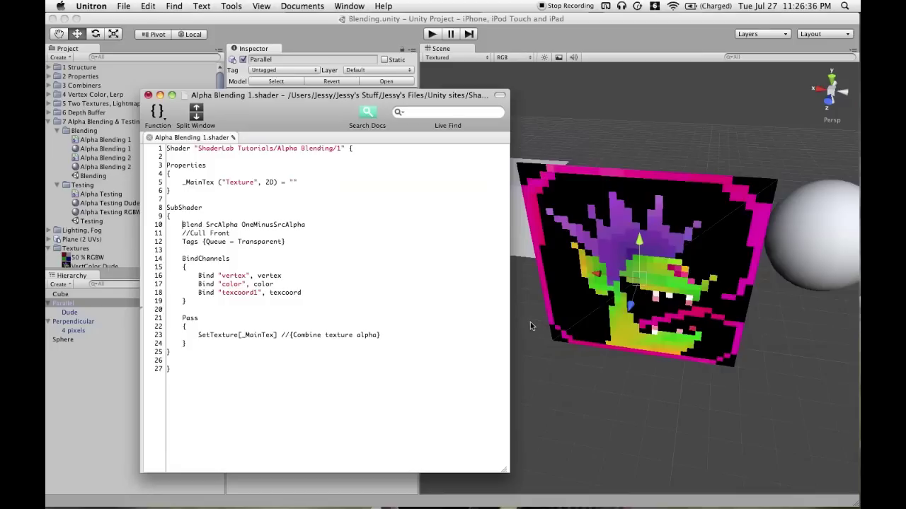
pyautogui.click(752, 324)
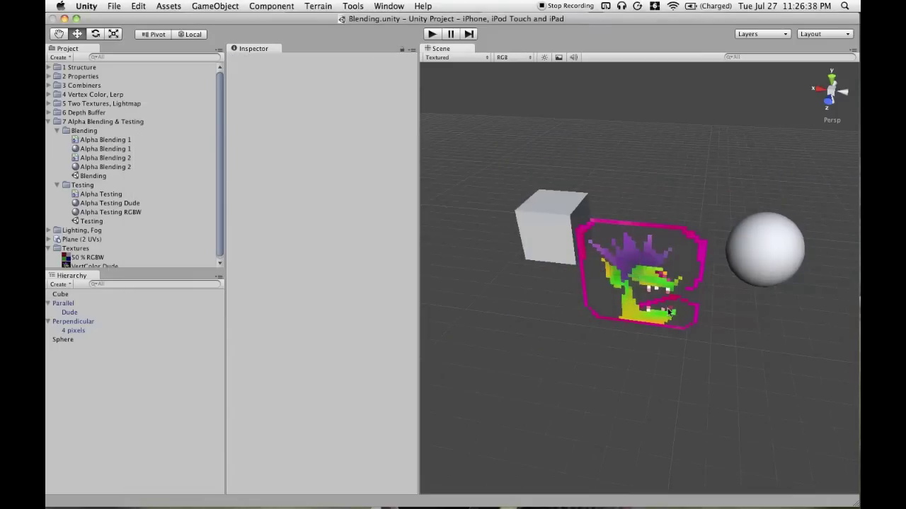
# - Maximize the Scene view and orbit around the transparent quad to check the blending from several angles
pyautogui.keyDown('alt'); pyautogui.moveTo(668, 312); pyautogui.dragTo(642, 298); pyautogui.keyUp('alt')
pyautogui.scroll(4, 642, 300)
pyautogui.hotkey('shift', 'space')
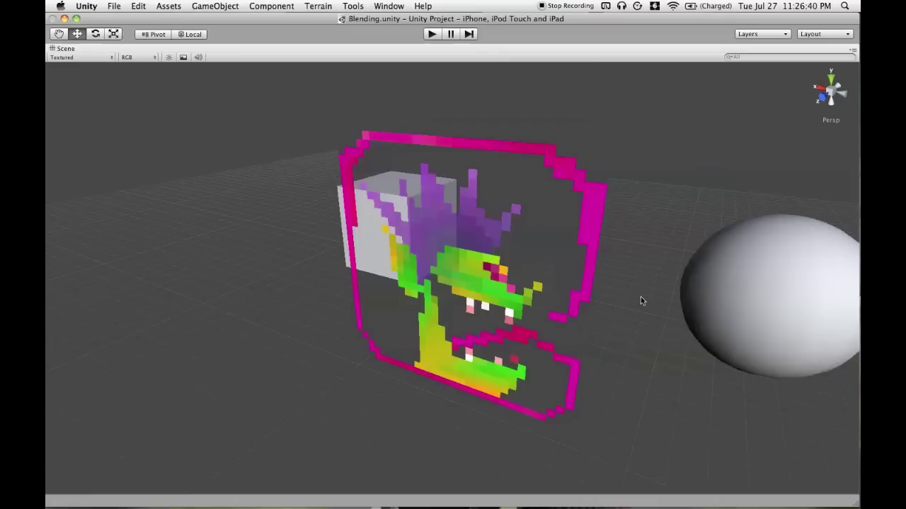
pyautogui.keyDown('alt'); pyautogui.moveTo(538, 286); pyautogui.dragTo(474, 283); pyautogui.keyUp('alt')
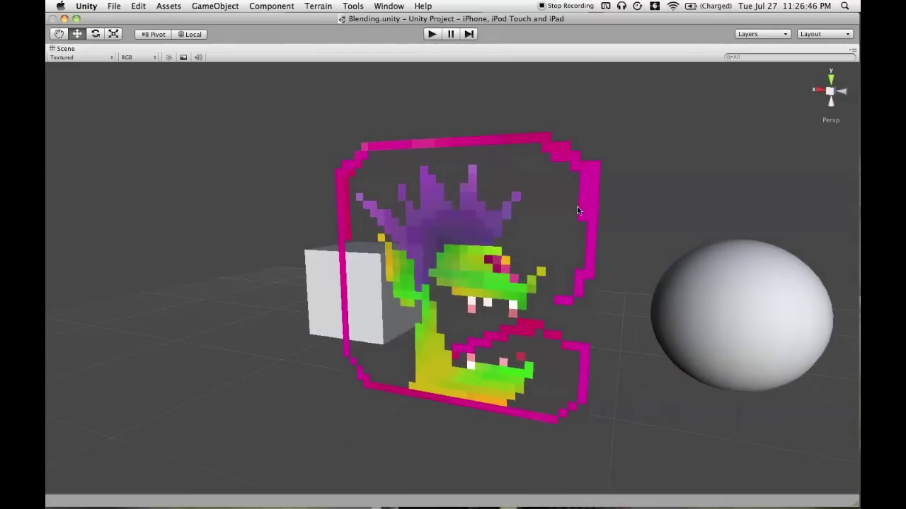
pyautogui.keyDown('alt'); pyautogui.moveTo(577, 210); pyautogui.dragTo(416, 293); pyautogui.keyUp('alt')
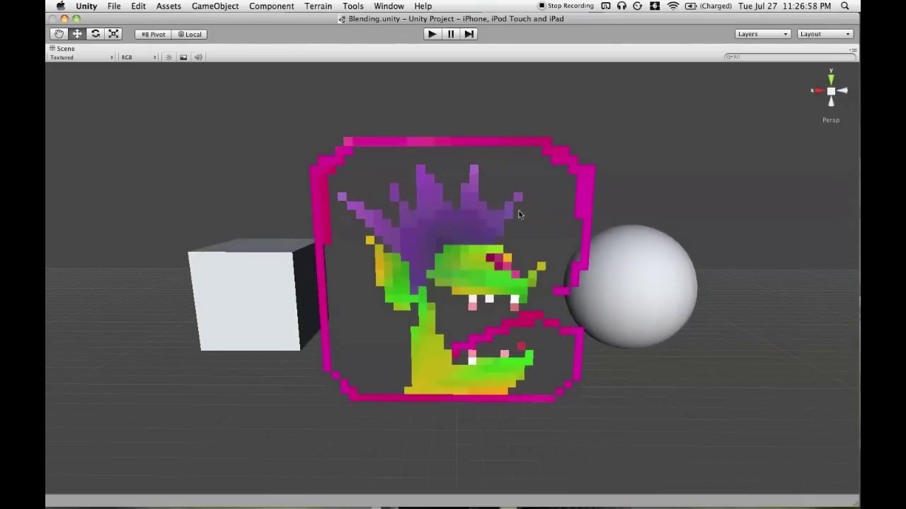
pyautogui.keyDown('alt'); pyautogui.moveTo(544, 220); pyautogui.dragTo(513, 286); pyautogui.keyUp('alt')
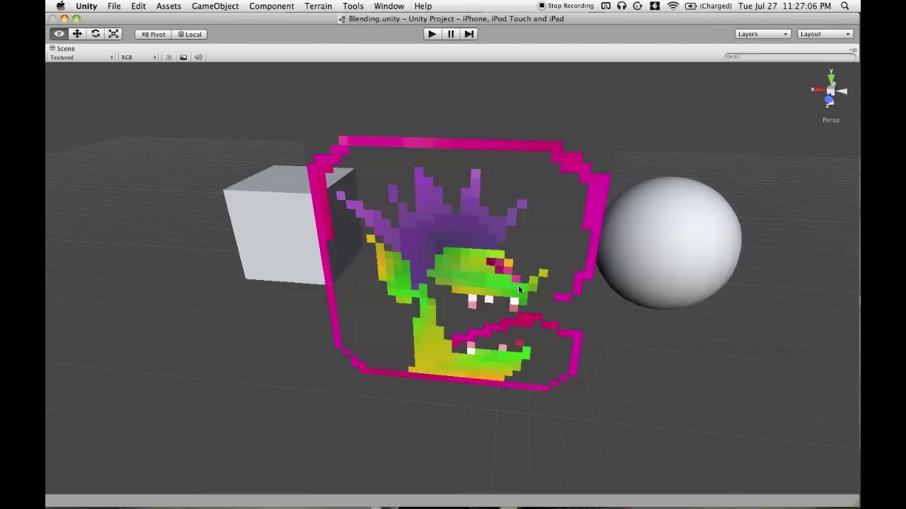
pyautogui.moveTo(551, 231)
pyautogui.keyDown('alt'); pyautogui.mouseDown()
pyautogui.moveTo(459, 278)
pyautogui.moveTo(550, 217)
pyautogui.mouseUp(); pyautogui.keyUp('alt')
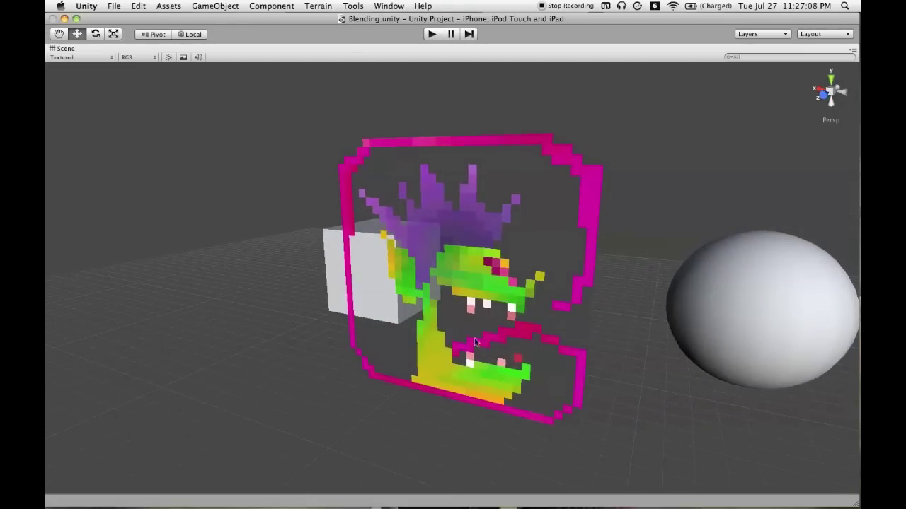
pyautogui.keyDown('alt'); pyautogui.moveTo(502, 260); pyautogui.dragTo(473, 227); pyautogui.keyUp('alt')
pyautogui.keyDown('alt'); pyautogui.moveTo(490, 259); pyautogui.dragTo(453, 247); pyautogui.keyUp('alt')
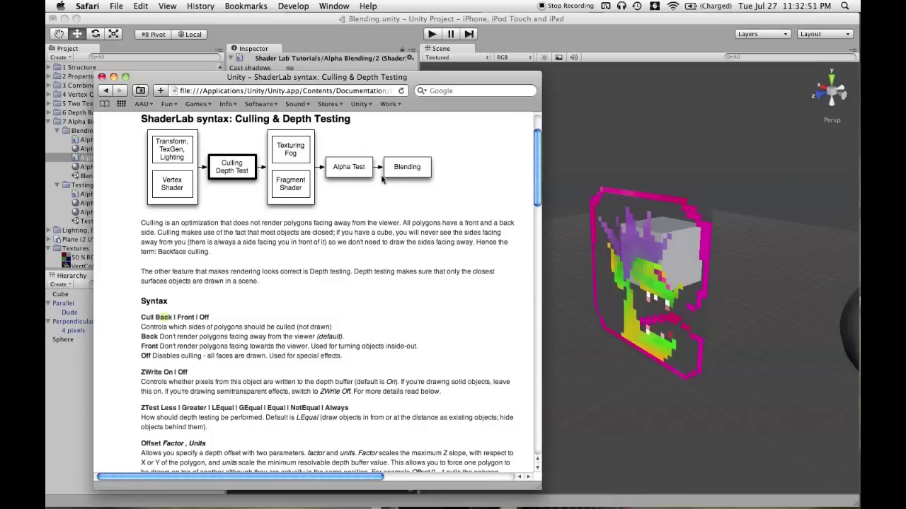
# - Orbit around the Parallel plane in Unity, then highlight the Cull Back | Front | Off syntax line
pyautogui.click(633, 282)
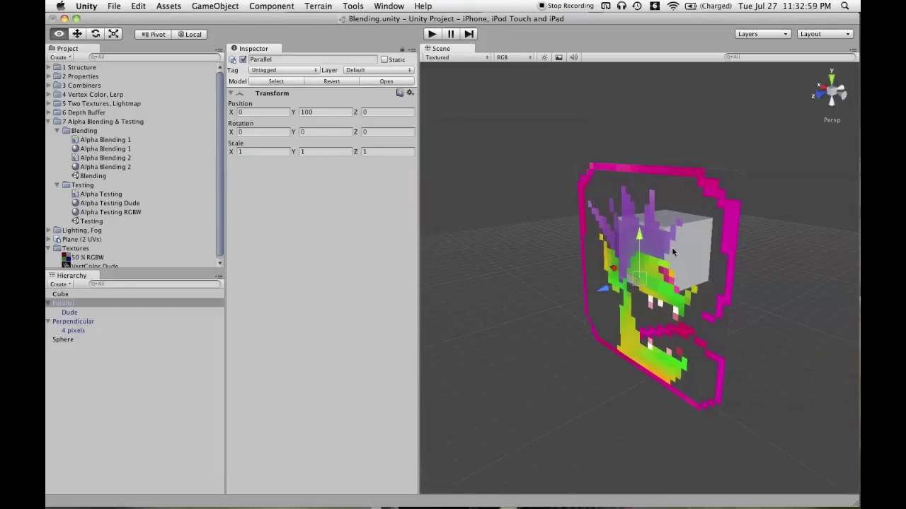
pyautogui.keyDown('alt'); pyautogui.moveTo(637, 289); pyautogui.dragTo(672, 281); pyautogui.keyUp('alt')
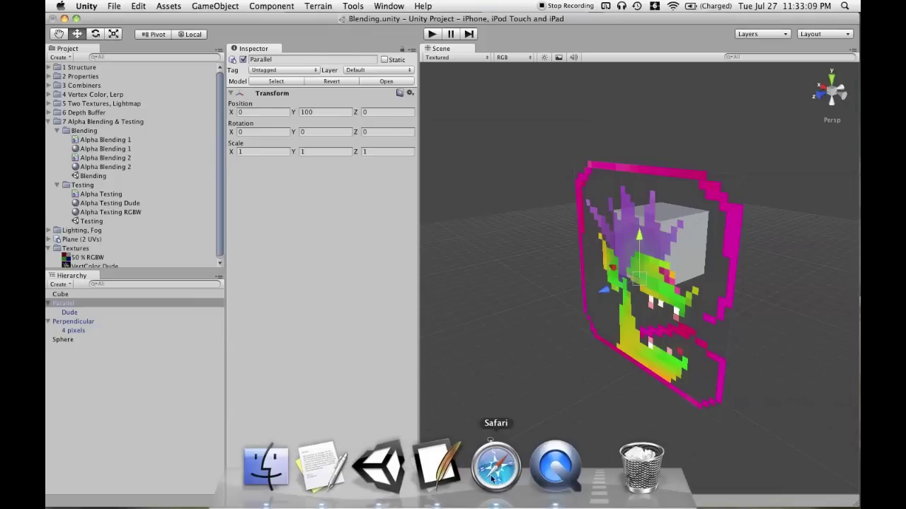
pyautogui.click(495, 465)
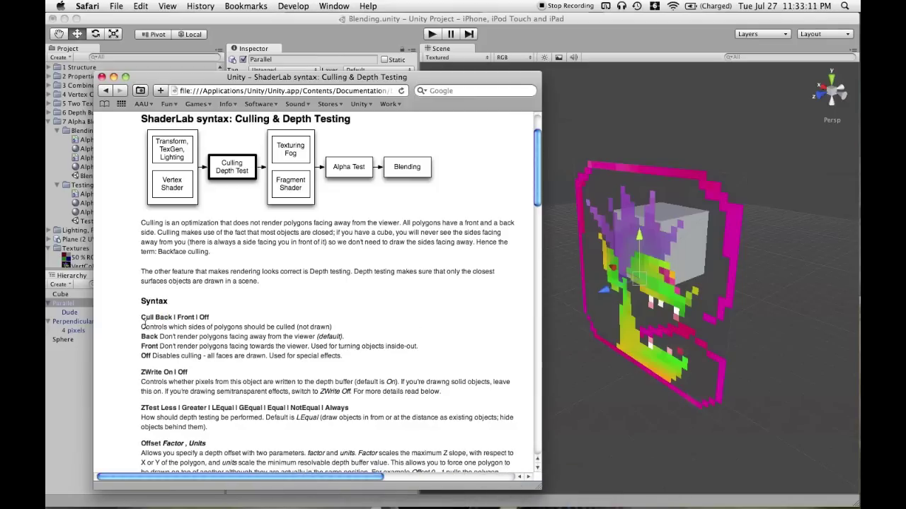
pyautogui.moveTo(142, 319); pyautogui.dragTo(211, 324)
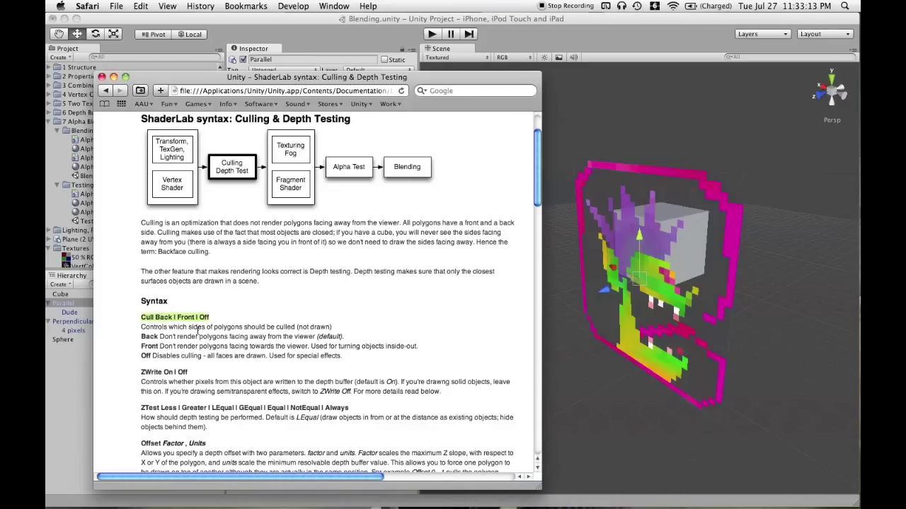
# - Review the Culling & Depth Testing page title and the Cull Back option, then return to Unity
pyautogui.scroll(3, 251, 283)
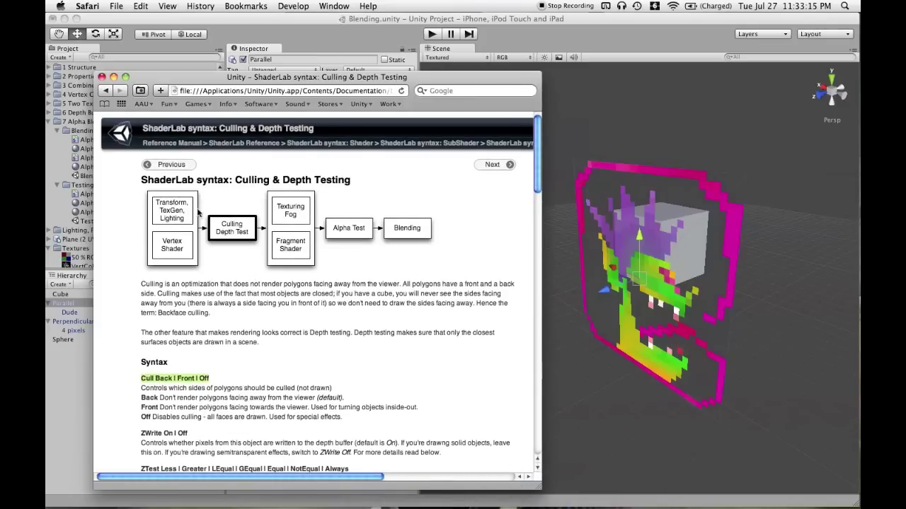
pyautogui.moveTo(154, 181); pyautogui.dragTo(356, 208)
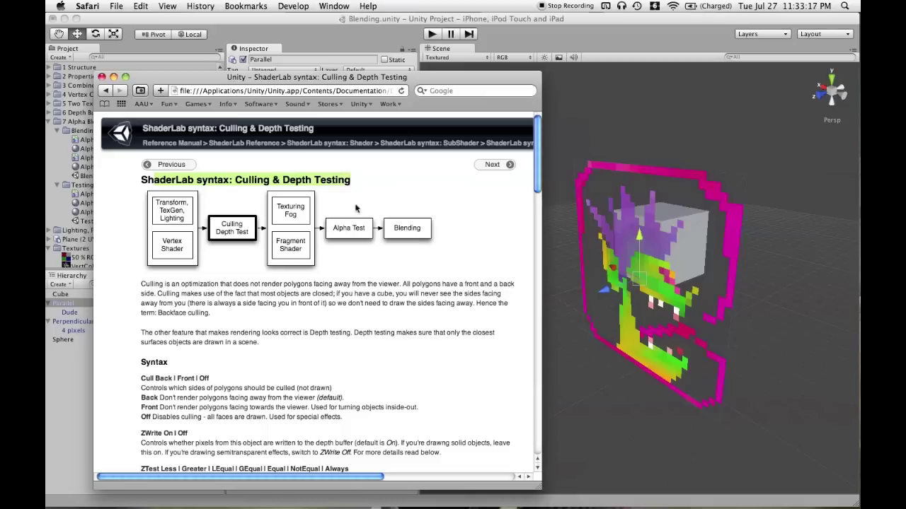
pyautogui.click(356, 208)
pyautogui.scroll(-3, 358, 326)
pyautogui.scroll(-1, 283, 304)
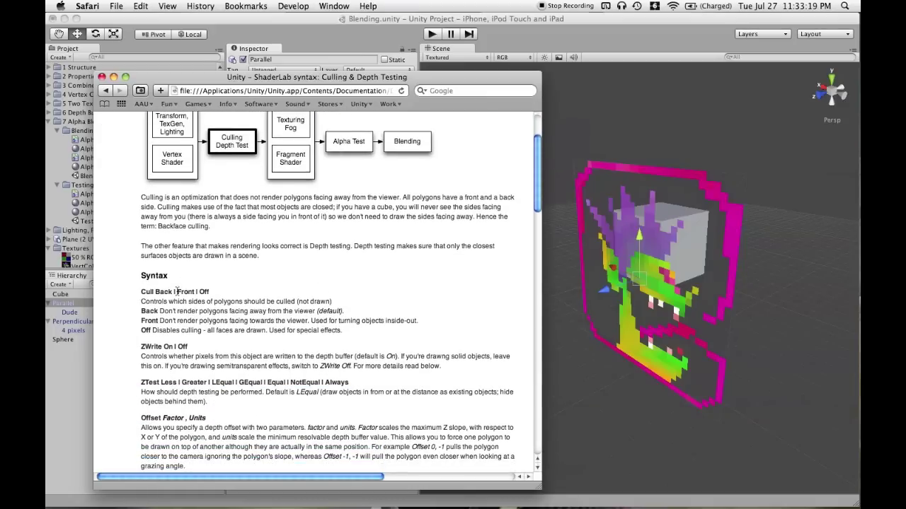
pyautogui.moveTo(142, 292); pyautogui.dragTo(170, 292)
pyautogui.click(562, 65)
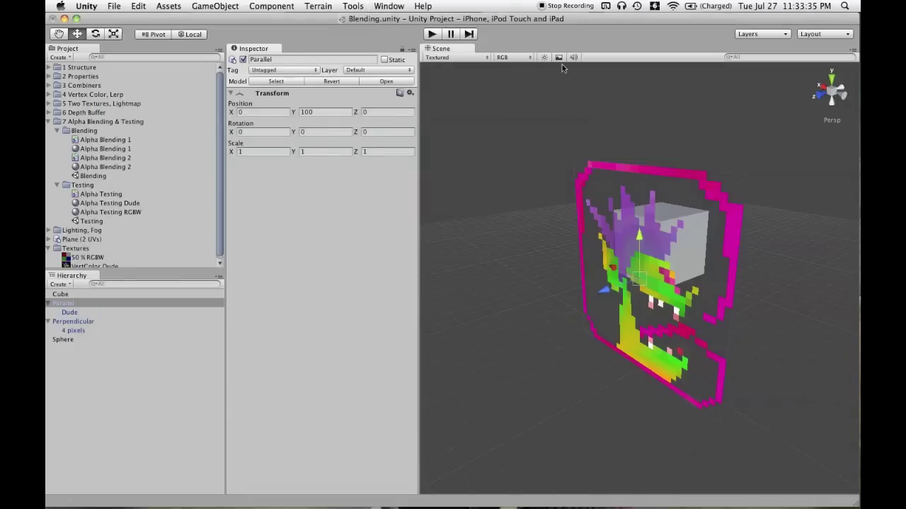
# - Uncomment Cull Front in Alpha Blending 1.shader and save it
pyautogui.click(431, 467)
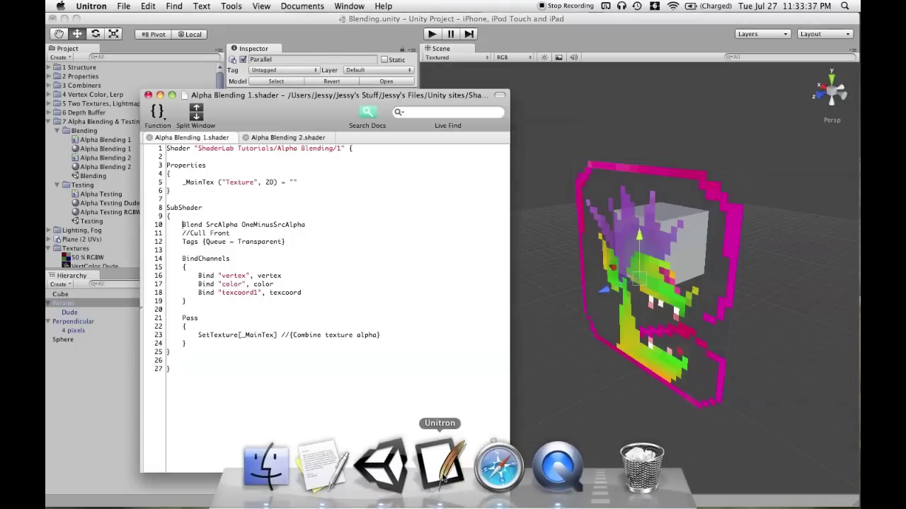
pyautogui.press('BackSpace')
pyautogui.press('BackSpace')
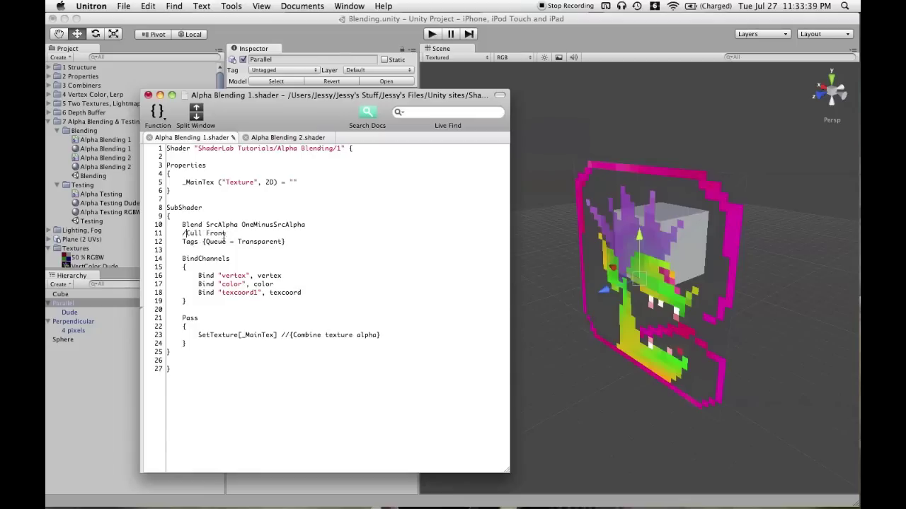
pyautogui.press('super+s')
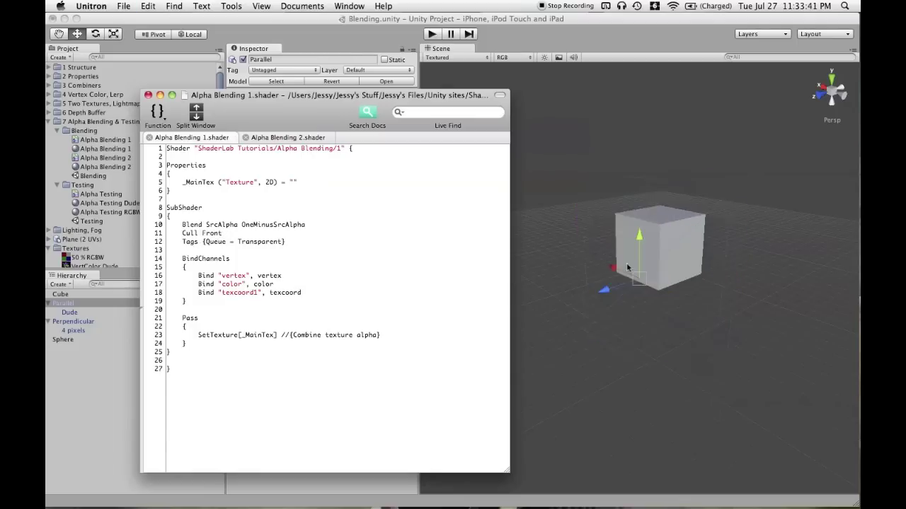
# - Orbit the scene to see the Dude quad vanish from behind, then select the Parallel object
pyautogui.click(623, 297)
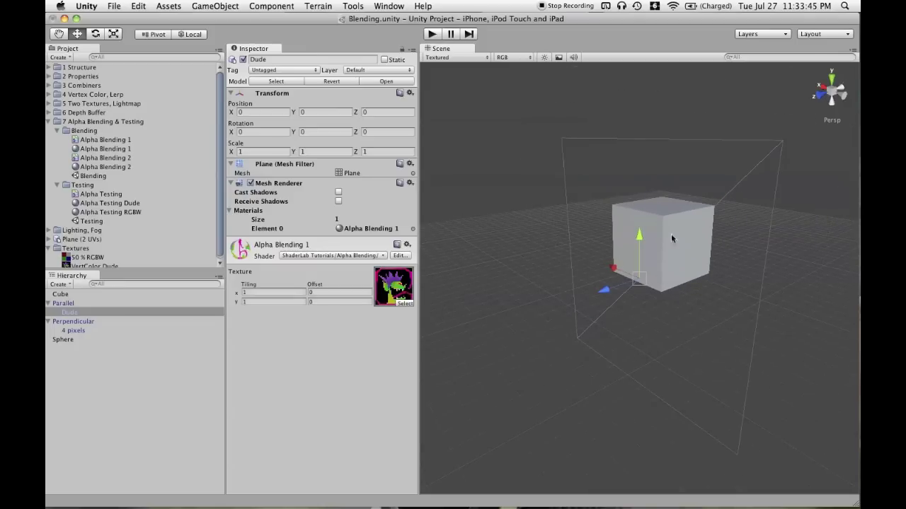
pyautogui.keyDown('alt'); pyautogui.moveTo(647, 309); pyautogui.dragTo(716, 254); pyautogui.keyUp('alt')
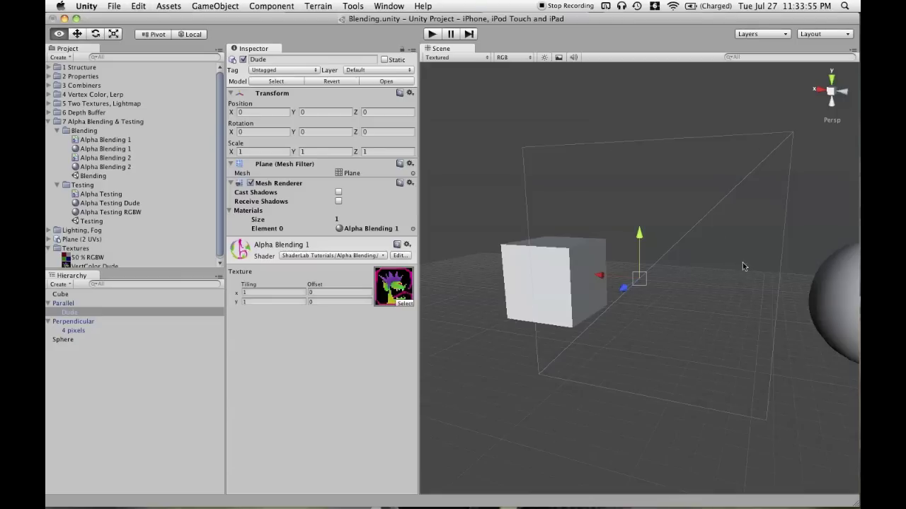
pyautogui.keyDown('alt'); pyautogui.moveTo(742, 266); pyautogui.dragTo(627, 331); pyautogui.keyUp('alt')
pyautogui.click(574, 276)
pyautogui.click(630, 276)
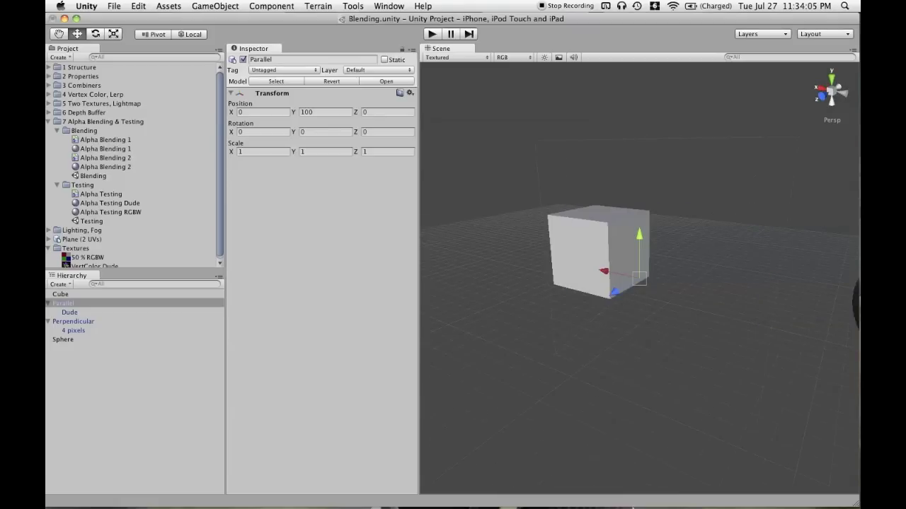
# - Change line 11 to Cull Off and orbit the scene to see the Dude quad from both sides
pyautogui.click(433, 481)
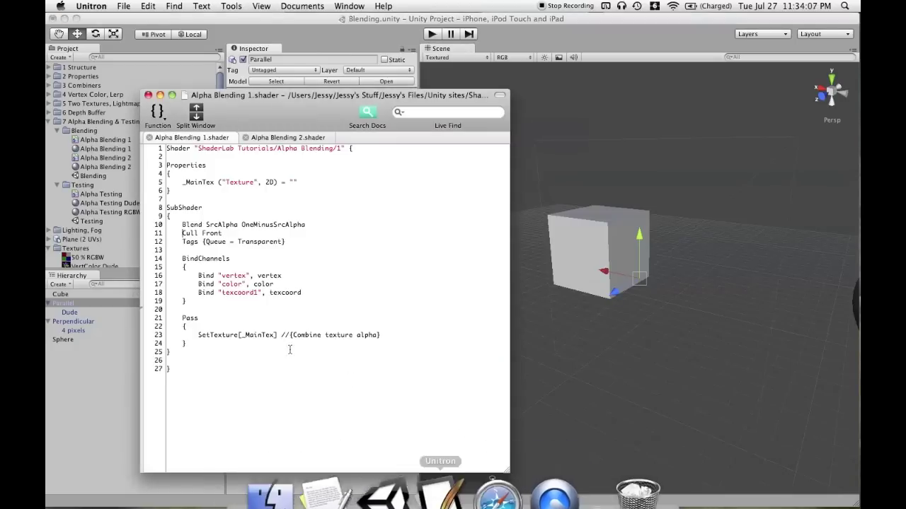
pyautogui.doubleClick(212, 233)
pyautogui.click(222, 233)
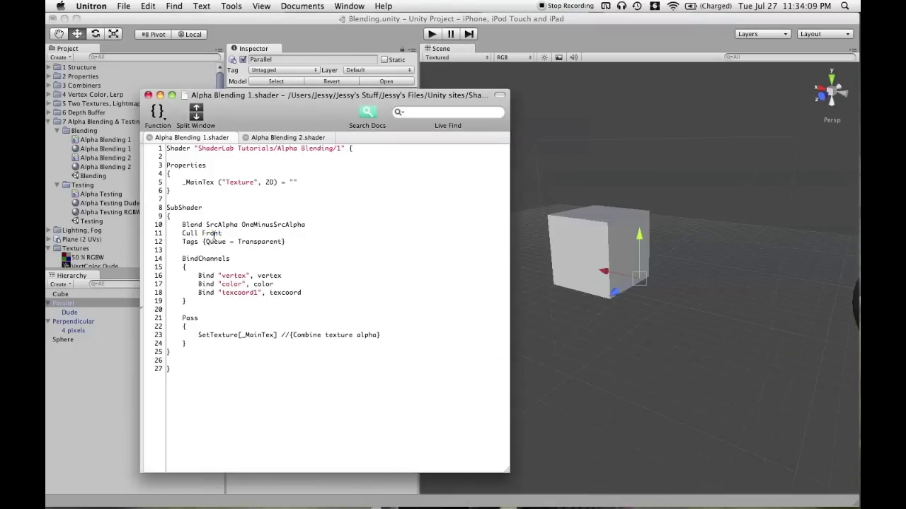
pyautogui.doubleClick(213, 234)
pyautogui.write('Off')
pyautogui.click(648, 241)
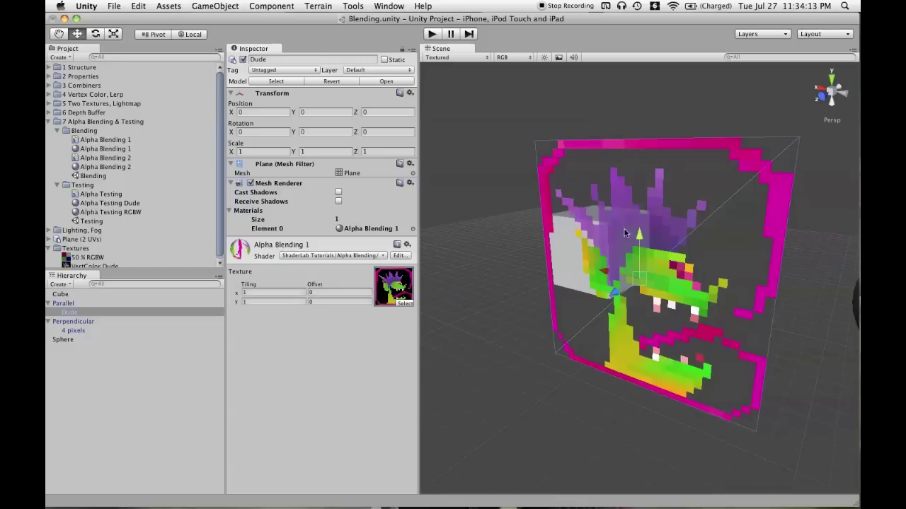
pyautogui.keyDown('alt'); pyautogui.moveTo(715, 252); pyautogui.dragTo(688, 278); pyautogui.keyUp('alt')
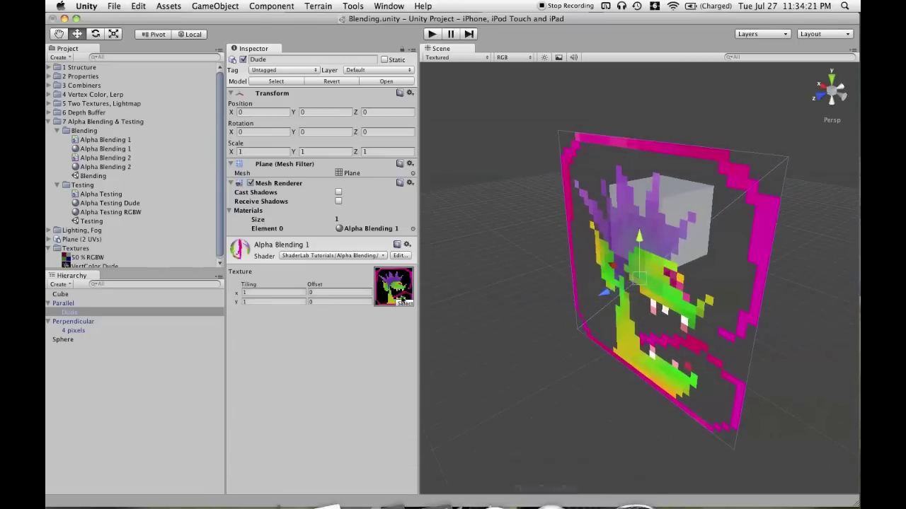
# - Enable the 4 pixels object's Mesh Renderer, then orbit and zoom to inspect it crossing the Dude quad
pyautogui.click(118, 331)
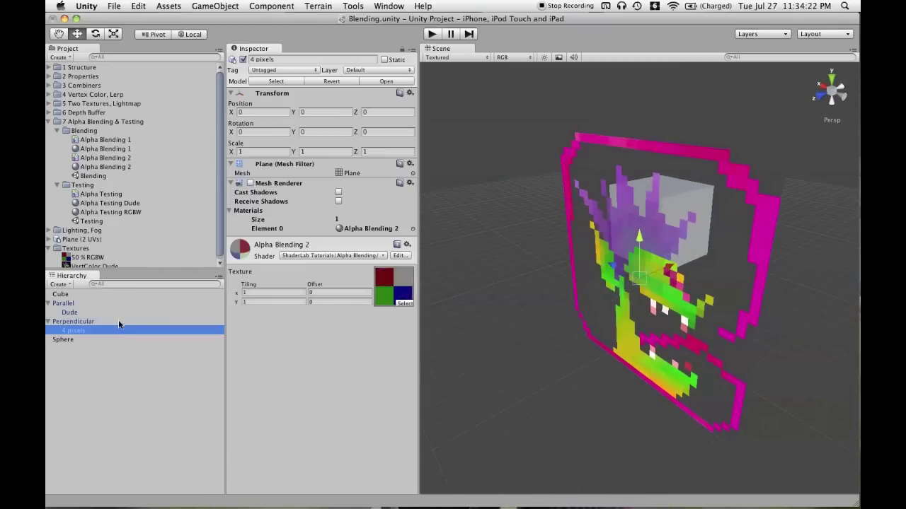
pyautogui.click(250, 184)
pyautogui.scroll(-5, 597, 218)
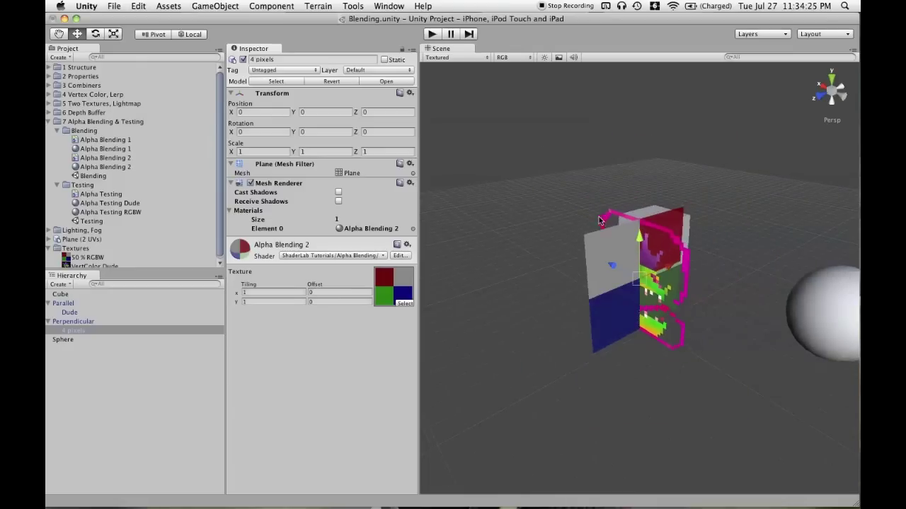
pyautogui.scroll(3, 604, 244)
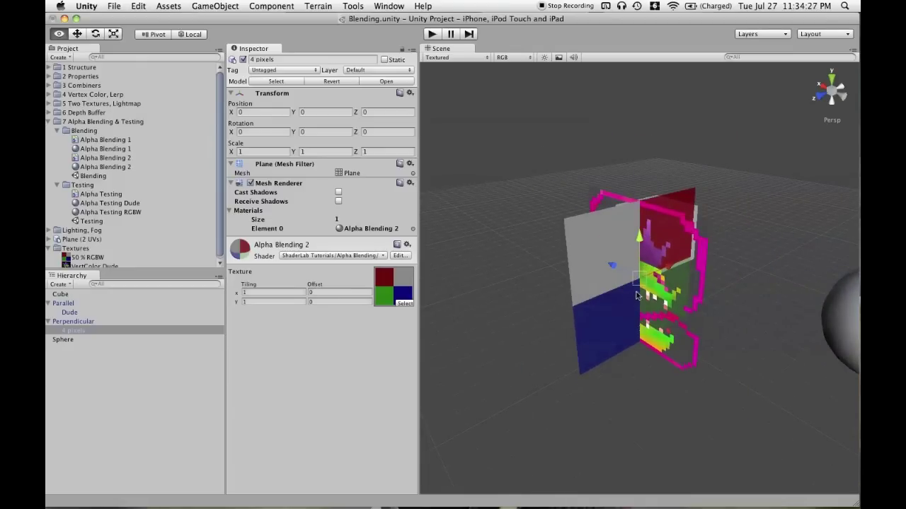
pyautogui.keyDown('alt'); pyautogui.moveTo(617, 286); pyautogui.dragTo(615, 244); pyautogui.keyUp('alt')
pyautogui.keyDown('alt'); pyautogui.moveTo(639, 260); pyautogui.dragTo(708, 325, button='right'); pyautogui.keyUp('alt')
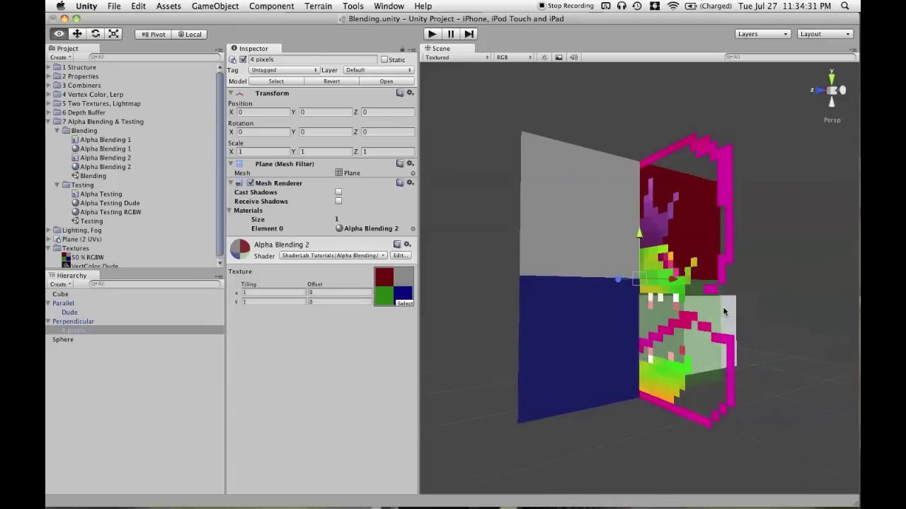
pyautogui.keyDown('alt'); pyautogui.moveTo(616, 255); pyautogui.dragTo(691, 247); pyautogui.keyUp('alt')
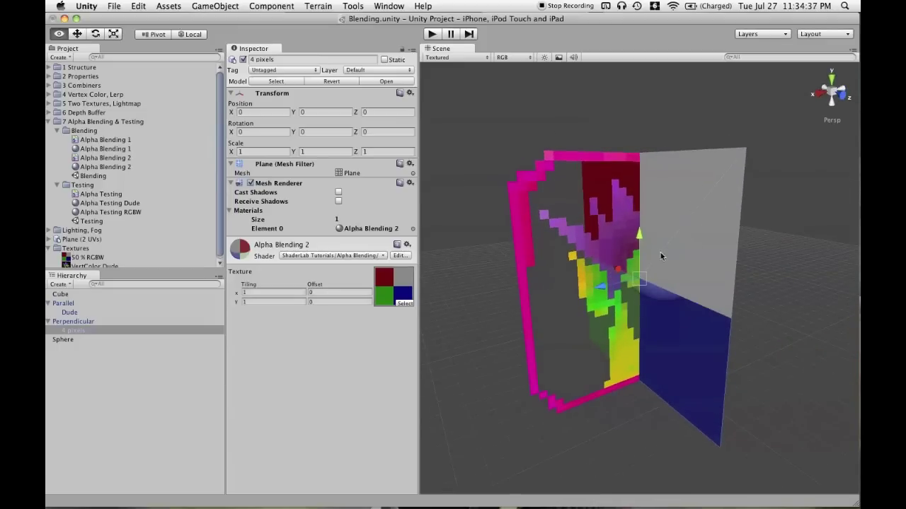
pyautogui.keyDown('alt'); pyautogui.moveTo(661, 256); pyautogui.dragTo(629, 228); pyautogui.keyUp('alt')
pyautogui.scroll(5, 613, 230)
pyautogui.hotkey('shift', 'space')
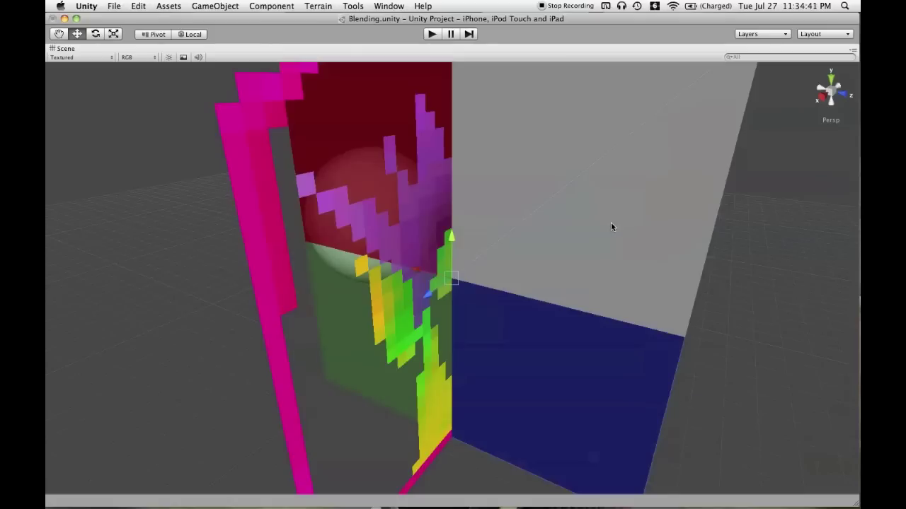
pyautogui.keyDown('alt'); pyautogui.moveTo(380, 202); pyautogui.dragTo(400, 169); pyautogui.keyUp('alt')
pyautogui.keyDown('alt'); pyautogui.moveTo(621, 349); pyautogui.dragTo(453, 328); pyautogui.keyUp('alt')
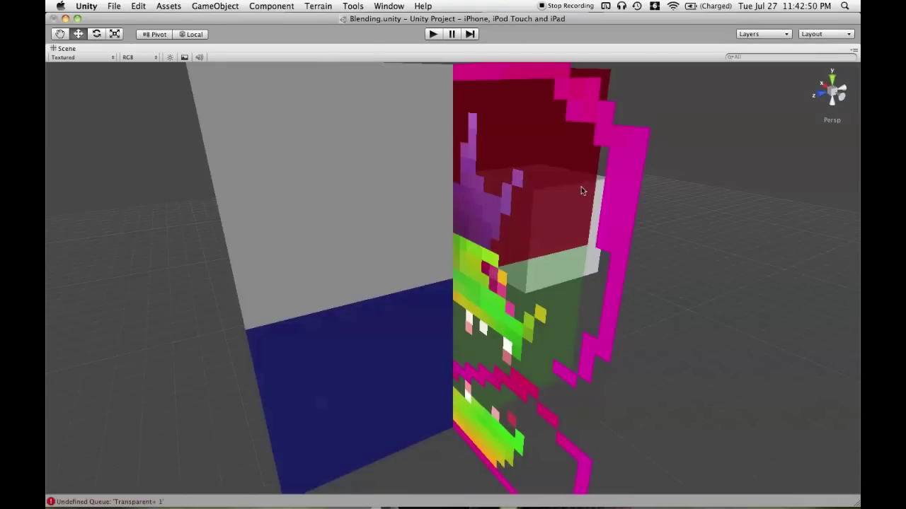
pyautogui.scroll(-8, 581, 191)
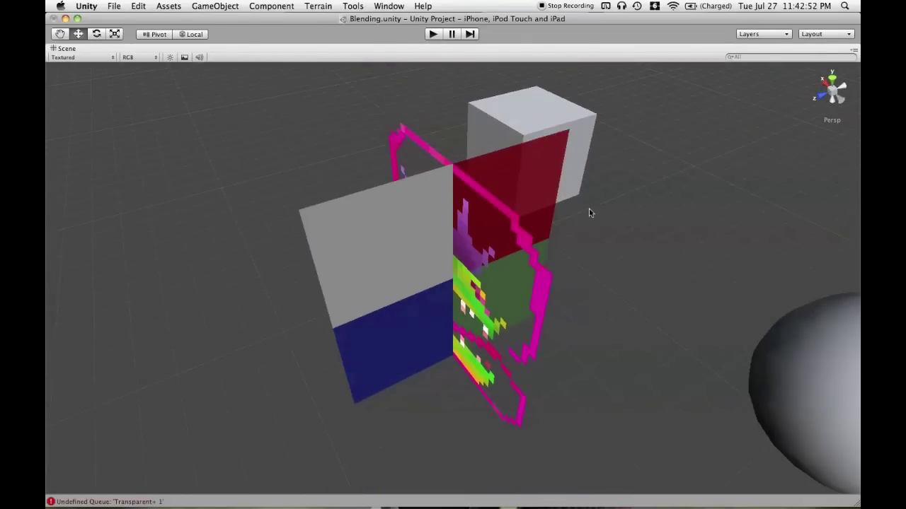
pyautogui.keyDown('alt'); pyautogui.moveTo(588, 212); pyautogui.dragTo(553, 216); pyautogui.keyUp('alt')
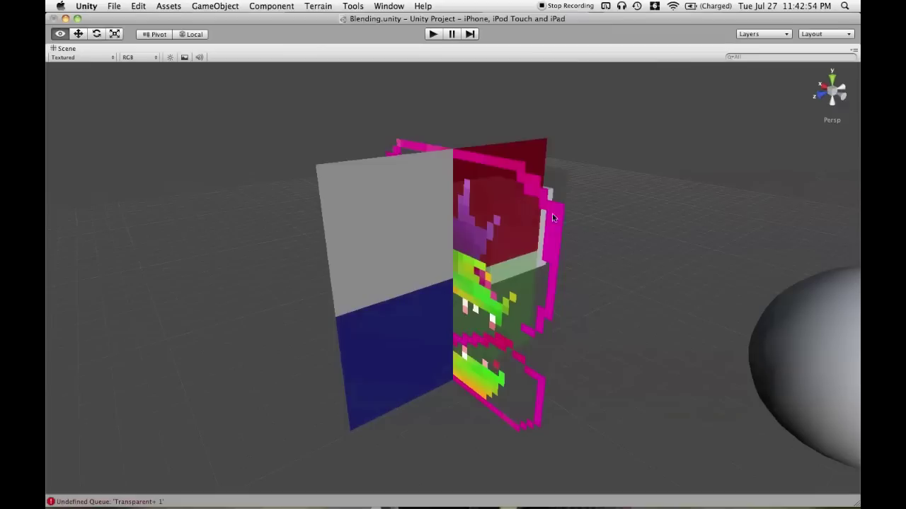
pyautogui.scroll(3, 539, 289)
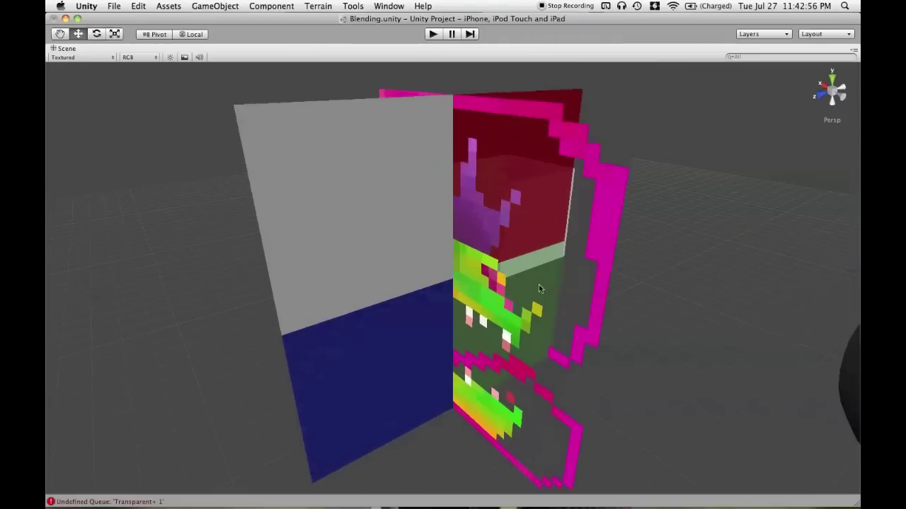
pyautogui.keyDown('alt'); pyautogui.moveTo(590, 197); pyautogui.dragTo(597, 219); pyautogui.keyUp('alt')
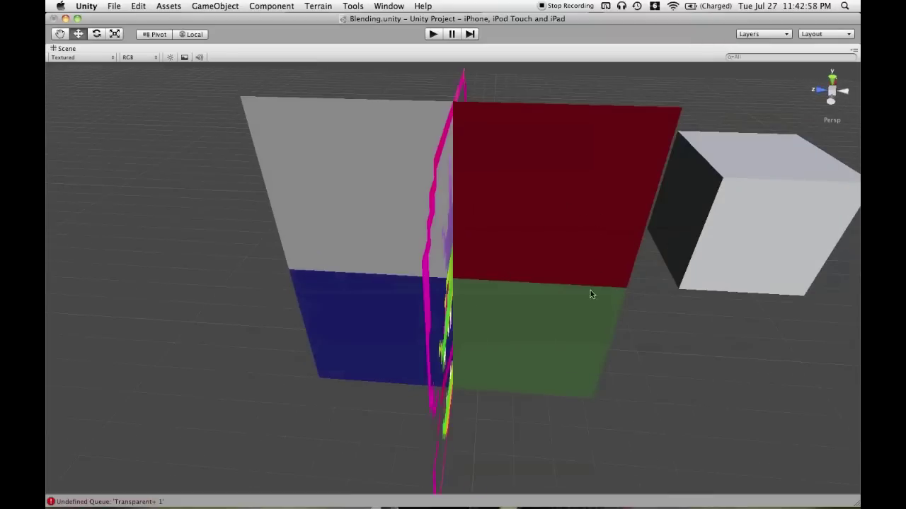
pyautogui.keyDown('alt'); pyautogui.moveTo(590, 292); pyautogui.dragTo(564, 242); pyautogui.keyUp('alt')
pyautogui.scroll(3, 573, 286)
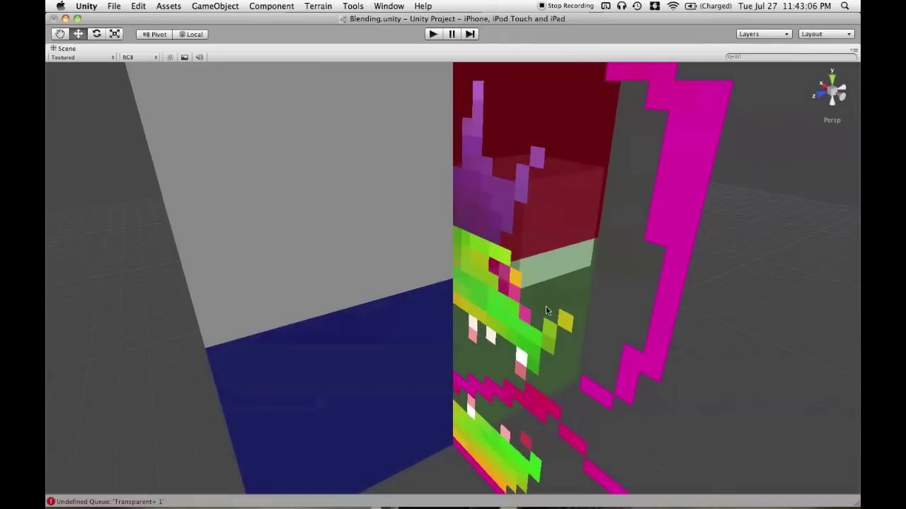
pyautogui.keyDown('alt'); pyautogui.moveTo(530, 253); pyautogui.dragTo(537, 227); pyautogui.keyUp('alt')
pyautogui.scroll(3, 506, 202)
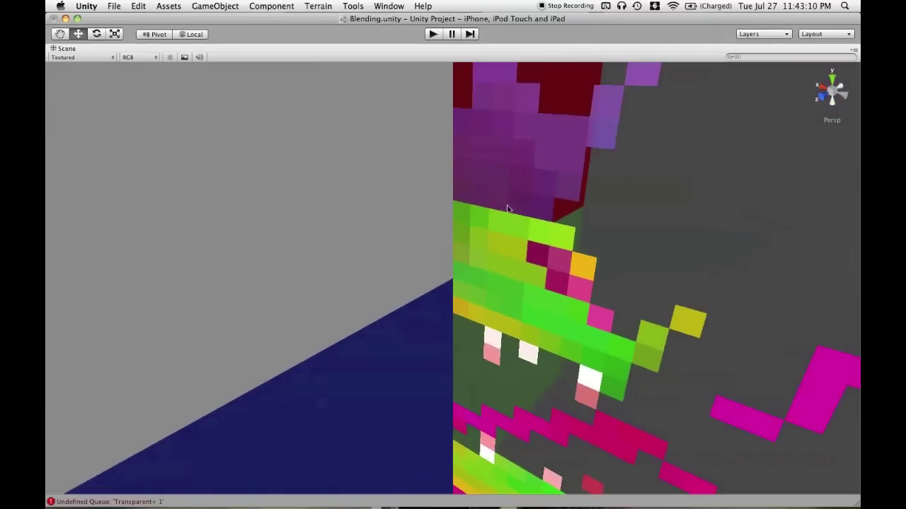
pyautogui.scroll(5, 549, 174)
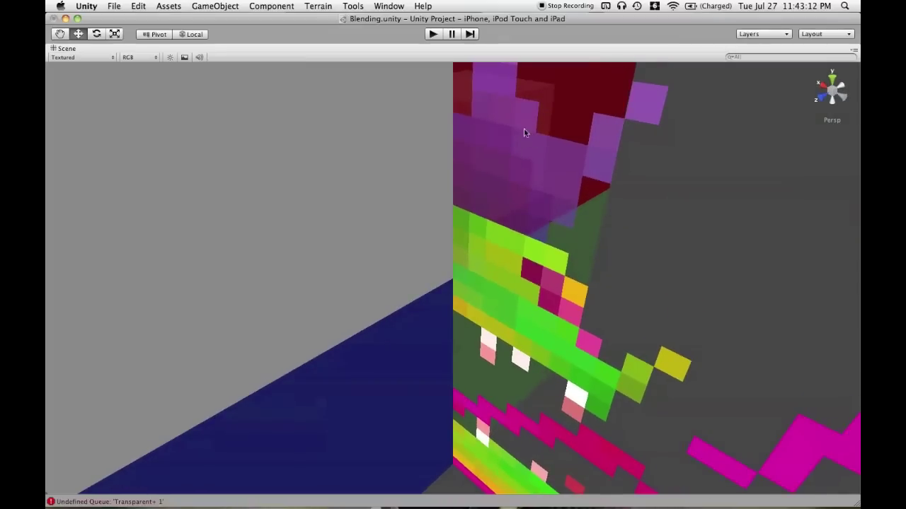
pyautogui.scroll(-5, 521, 162)
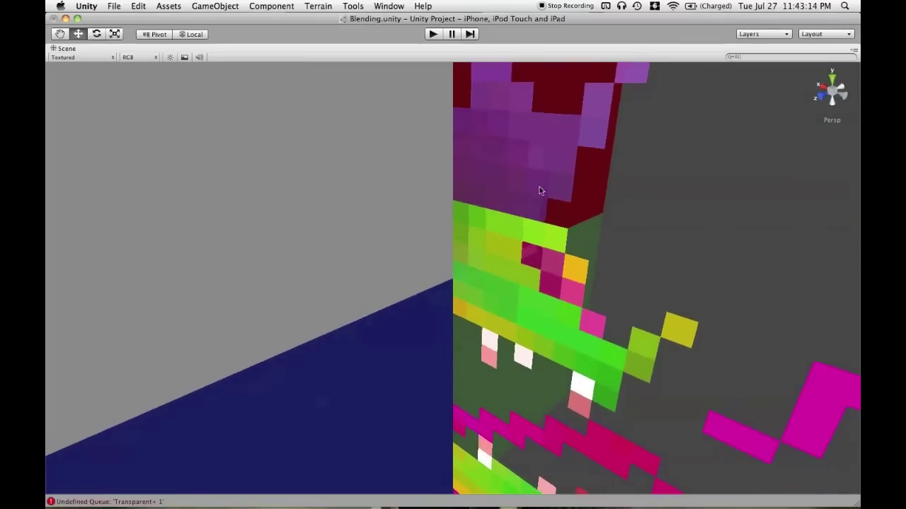
pyautogui.scroll(-1, 539, 214)
# - Orbit around the overlapping quads, cube and sphere, then un-maximize the Scene view
pyautogui.moveTo(540, 215)
pyautogui.keyDown('alt'); pyautogui.mouseDown()
pyautogui.moveTo(527, 241)
pyautogui.moveTo(529, 221)
pyautogui.mouseUp(); pyautogui.keyUp('alt')
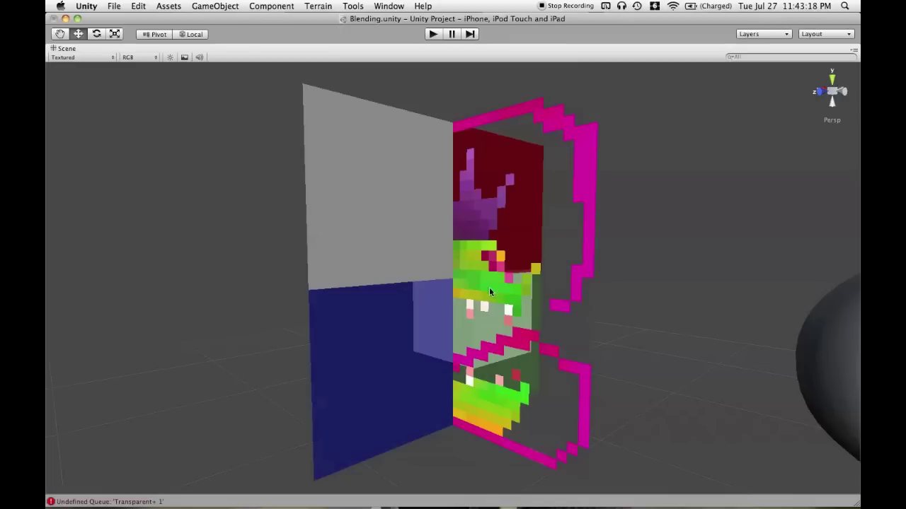
pyautogui.keyDown('alt'); pyautogui.moveTo(489, 290); pyautogui.dragTo(416, 335); pyautogui.keyUp('alt')
pyautogui.keyDown('alt'); pyautogui.moveTo(484, 348); pyautogui.dragTo(431, 342); pyautogui.keyUp('alt')
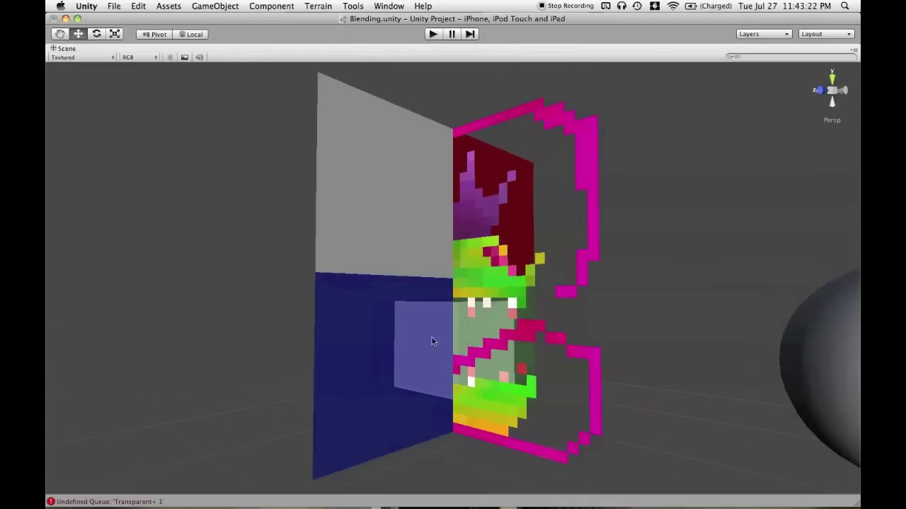
pyautogui.scroll(-3, 504, 297)
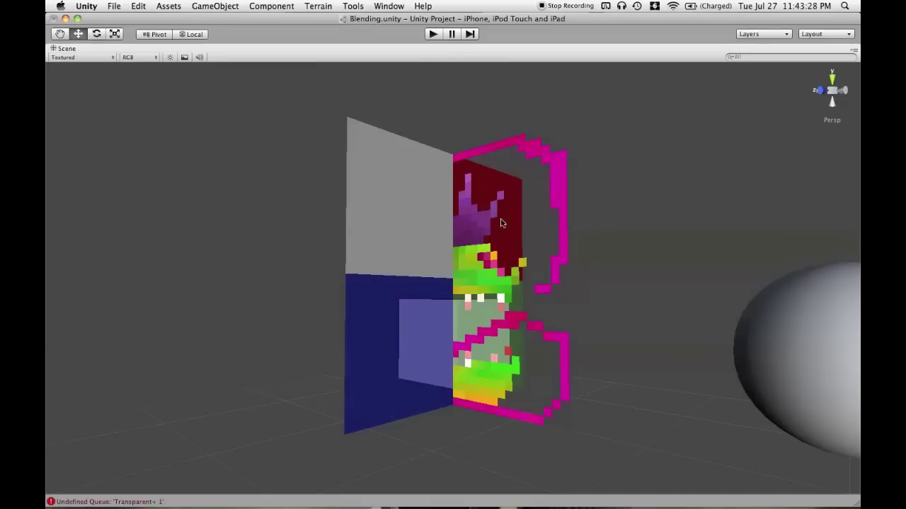
pyautogui.keyDown('alt'); pyautogui.moveTo(458, 278); pyautogui.dragTo(455, 243); pyautogui.keyUp('alt')
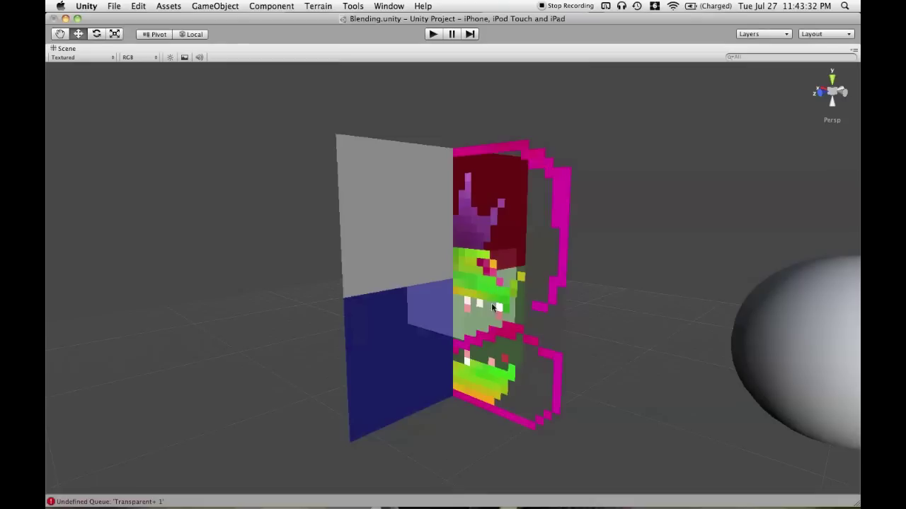
pyautogui.moveTo(493, 307)
pyautogui.keyDown('alt'); pyautogui.mouseDown()
pyautogui.moveTo(545, 297)
pyautogui.moveTo(500, 312)
pyautogui.mouseUp(); pyautogui.keyUp('alt')
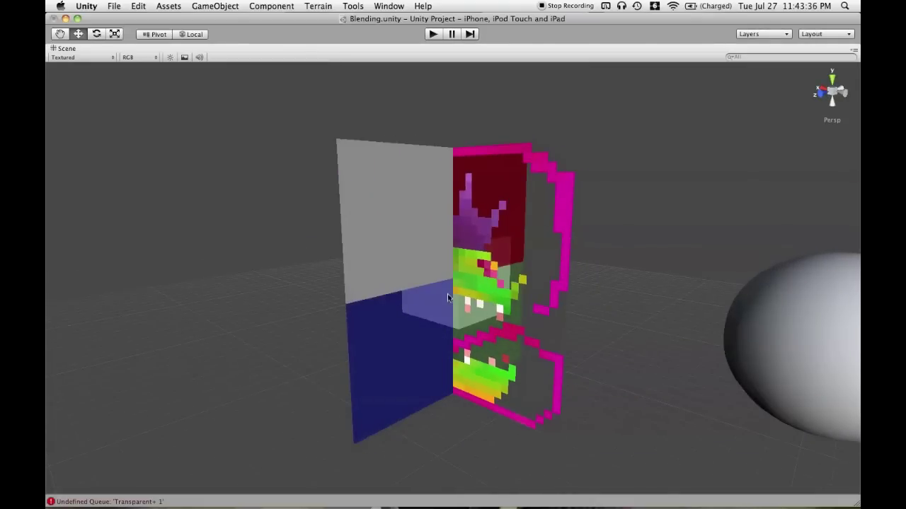
pyautogui.keyDown('alt'); pyautogui.moveTo(448, 295); pyautogui.dragTo(400, 314); pyautogui.keyUp('alt')
pyautogui.keyDown('alt'); pyautogui.moveTo(487, 336); pyautogui.dragTo(415, 311); pyautogui.keyUp('alt')
pyautogui.hotkey('shift', 'space')
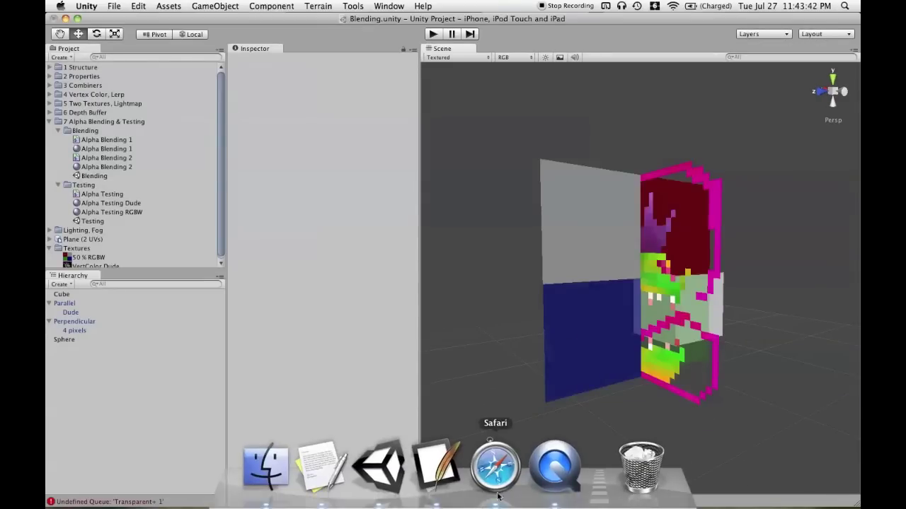
# - Remove the space in Alpha Blending 2.shader's queue so it reads Transparent+1
pyautogui.click(414, 447)
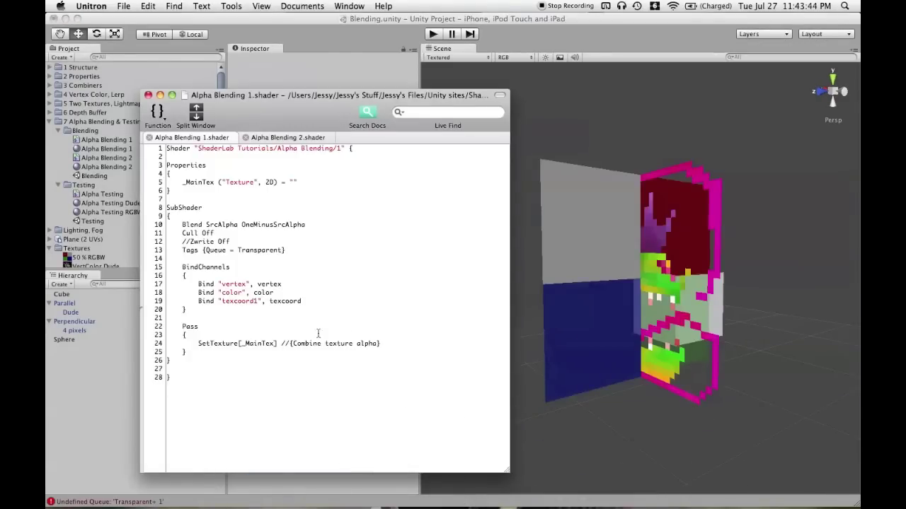
pyautogui.click(286, 138)
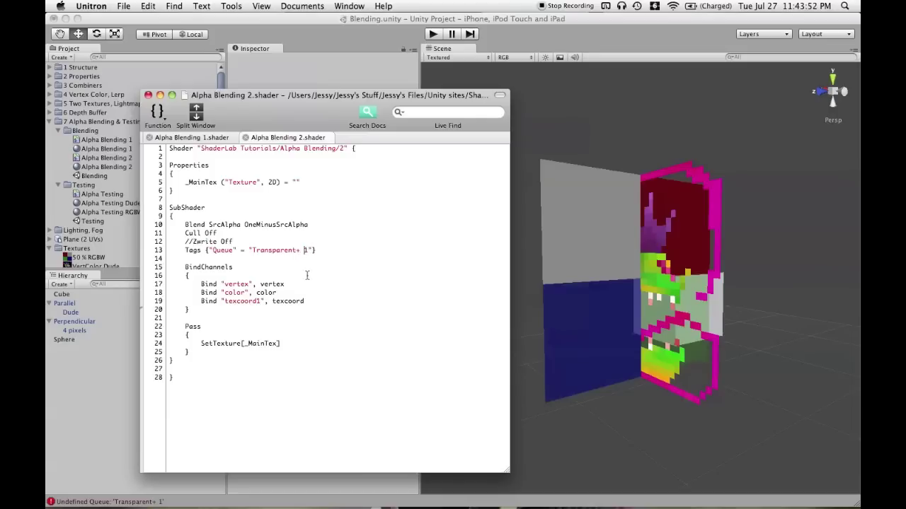
pyautogui.press('BackSpace')
# - Uncomment Zwrite Off in Alpha Blending 1.shader and save so the shaders recompile
pyautogui.press('BackSpace')
pyautogui.press('BackSpace')
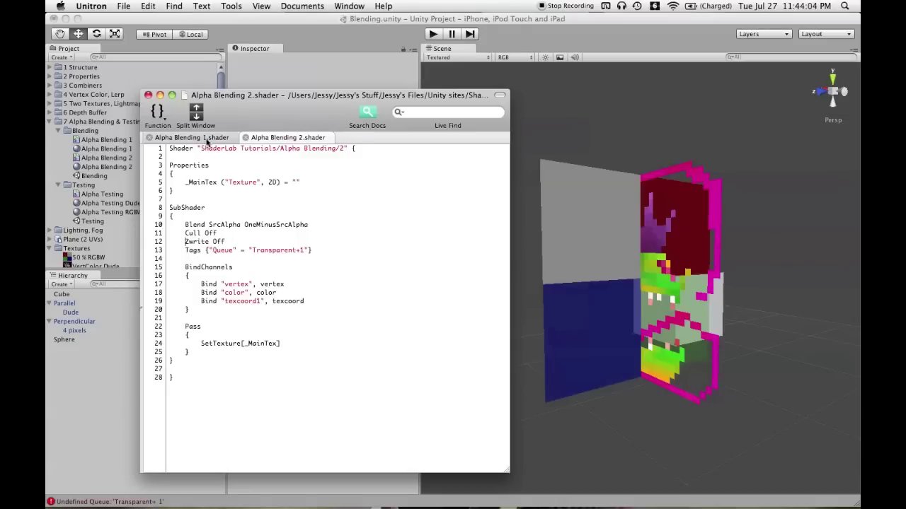
pyautogui.click(207, 139)
pyautogui.press('BackSpace')
pyautogui.press('BackSpace')
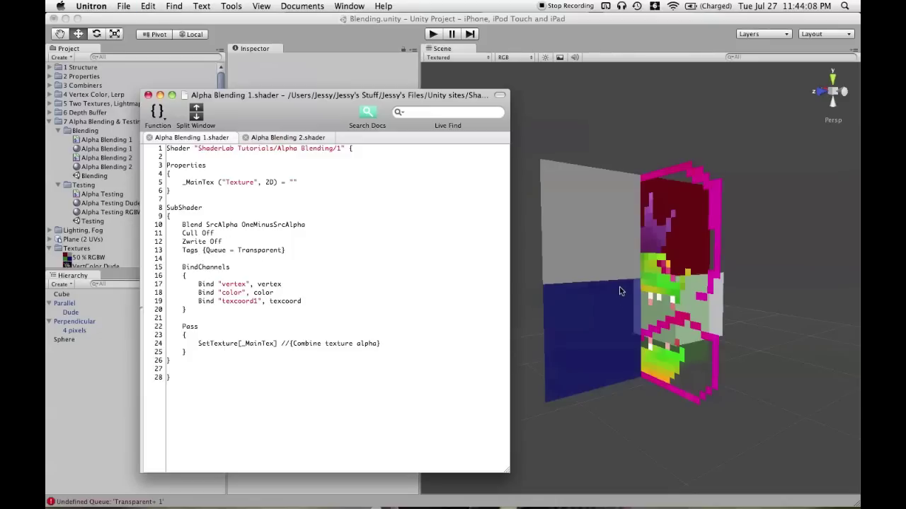
pyautogui.press('super+s')
pyautogui.click(663, 406)
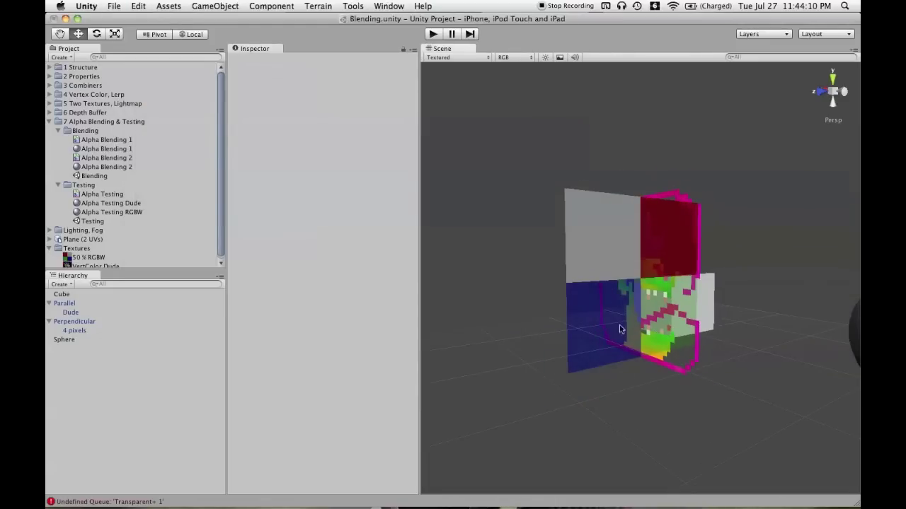
# - Maximize the Scene view and orbit the blended quads until the white cube shows through
pyautogui.hotkey('shift', 'space')
pyautogui.scroll(5, 504, 264)
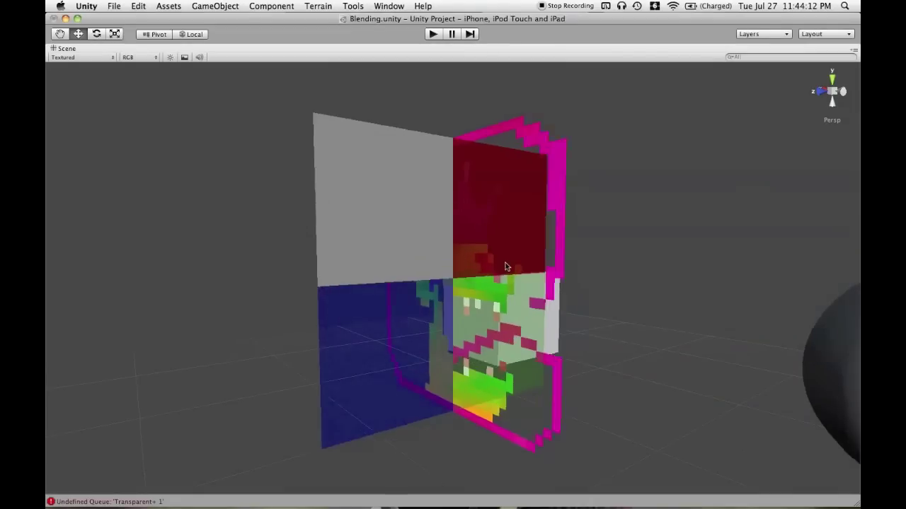
pyautogui.keyDown('alt'); pyautogui.moveTo(514, 247); pyautogui.dragTo(505, 186); pyautogui.keyUp('alt')
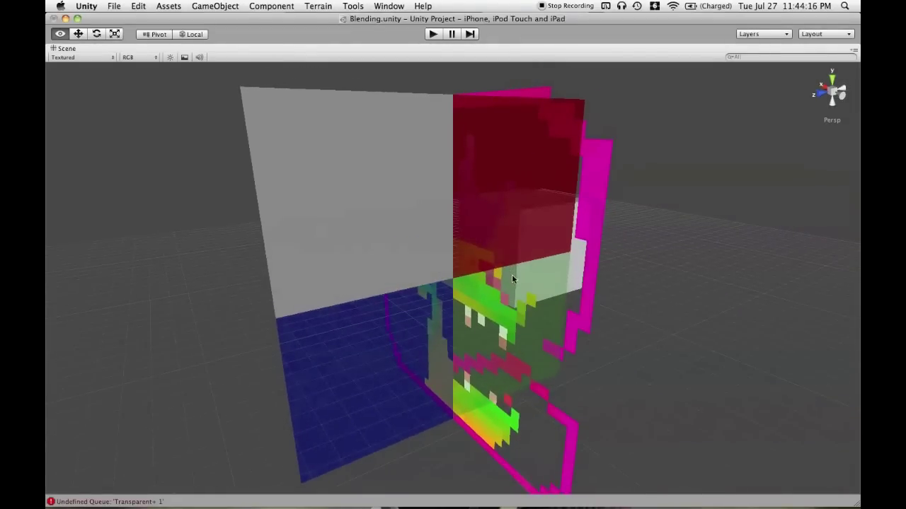
pyautogui.keyDown('alt'); pyautogui.moveTo(512, 274); pyautogui.dragTo(509, 343); pyautogui.keyUp('alt')
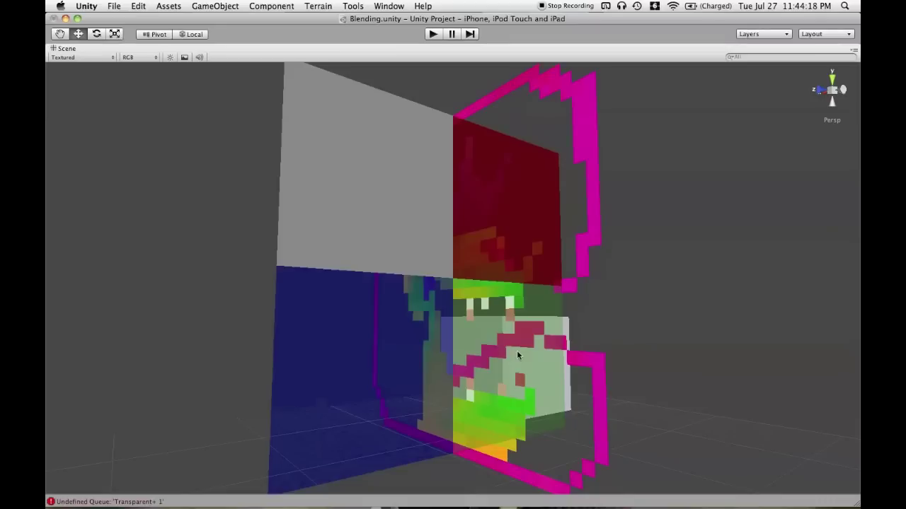
pyautogui.keyDown('alt'); pyautogui.moveTo(550, 307); pyautogui.dragTo(410, 372); pyautogui.keyUp('alt')
pyautogui.keyDown('alt'); pyautogui.moveTo(430, 336); pyautogui.dragTo(486, 312); pyautogui.keyUp('alt')
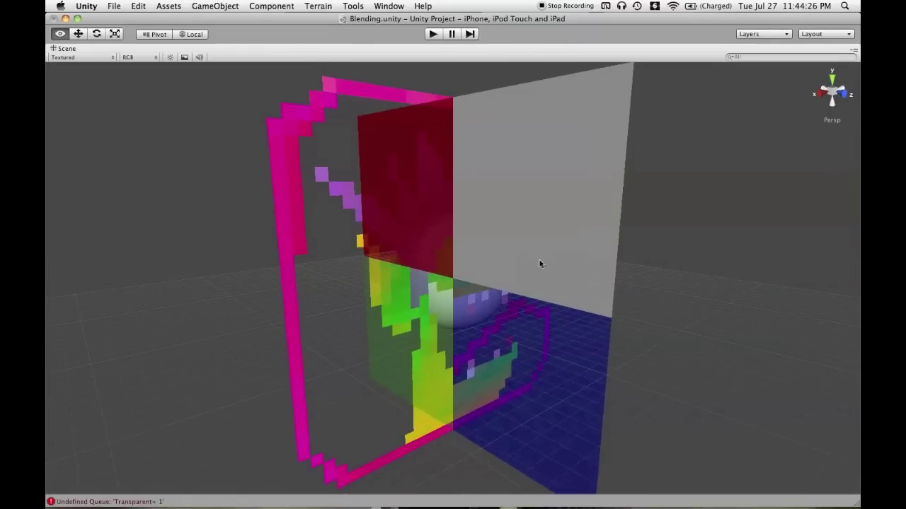
pyautogui.keyDown('alt'); pyautogui.moveTo(544, 211); pyautogui.dragTo(547, 233); pyautogui.keyUp('alt')
# - Orbit behind the overlapping quads to check blending, then zoom out to an angled sprite view
pyautogui.keyDown('alt'); pyautogui.moveTo(624, 186); pyautogui.dragTo(526, 210); pyautogui.keyUp('alt')
pyautogui.keyDown('alt'); pyautogui.moveTo(596, 243); pyautogui.dragTo(439, 250); pyautogui.keyUp('alt')
pyautogui.keyDown('alt'); pyautogui.moveTo(440, 346); pyautogui.dragTo(432, 300); pyautogui.keyUp('alt')
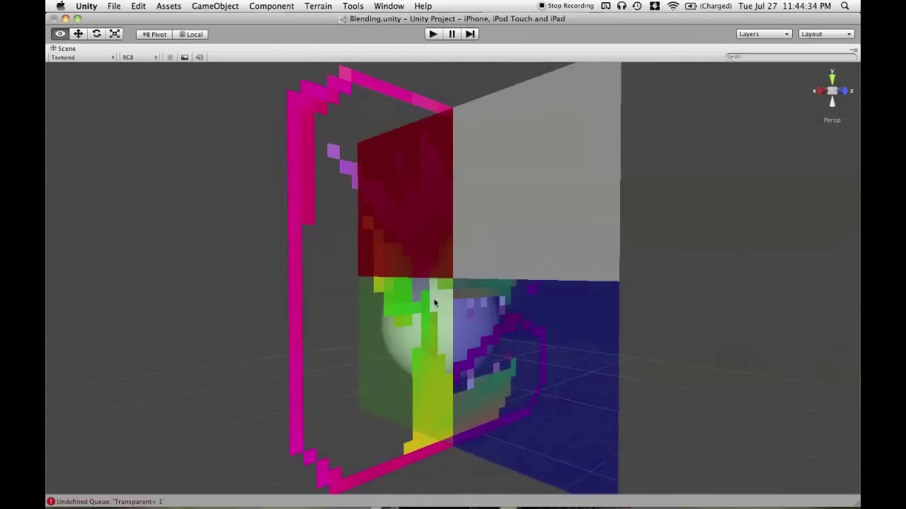
pyautogui.keyDown('alt'); pyautogui.moveTo(445, 375); pyautogui.dragTo(430, 358); pyautogui.keyUp('alt')
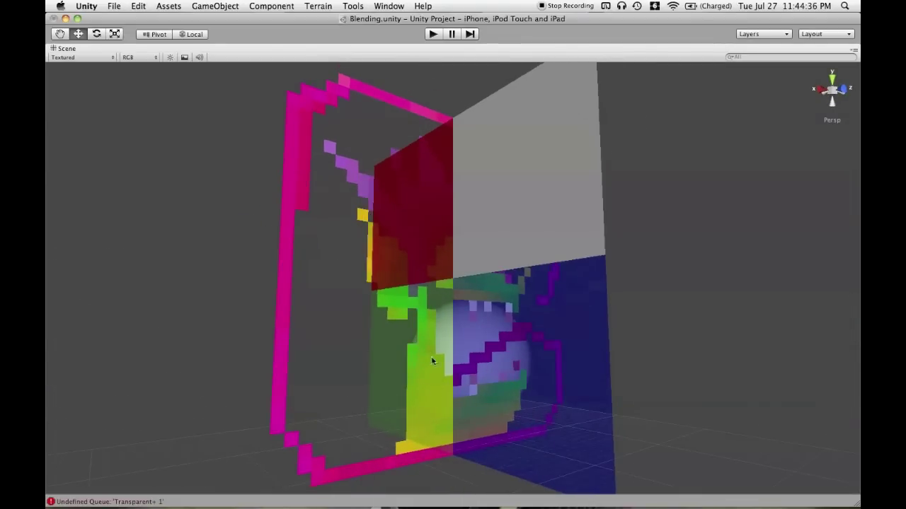
pyautogui.keyDown('alt'); pyautogui.moveTo(551, 284); pyautogui.dragTo(478, 317); pyautogui.keyUp('alt')
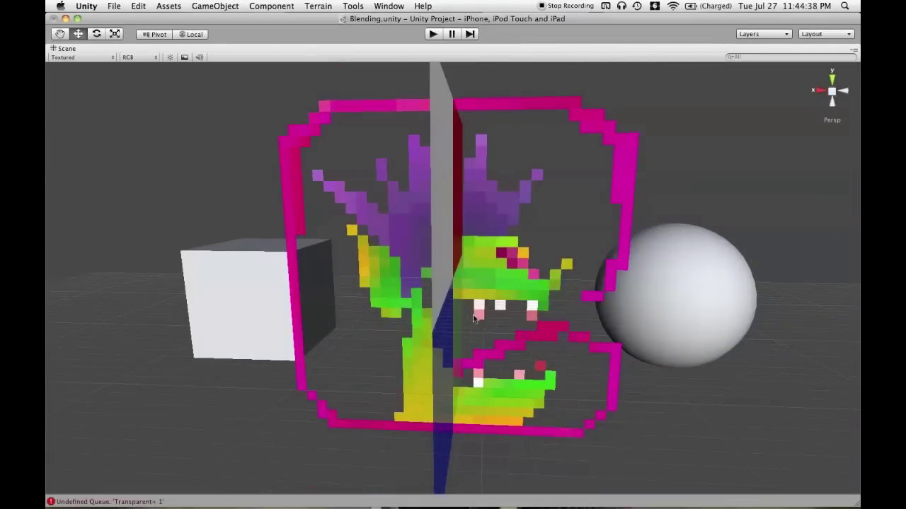
pyautogui.scroll(-3, 478, 317)
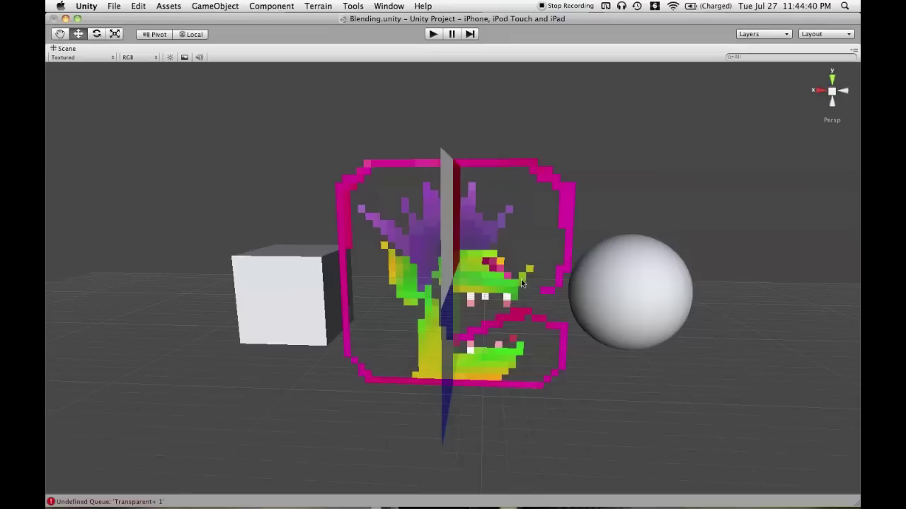
pyautogui.scroll(-2, 522, 279)
pyautogui.keyDown('alt'); pyautogui.moveTo(514, 228); pyautogui.dragTo(426, 275); pyautogui.keyUp('alt')
# - Select the pixel-art quad and rotate its planes toward the camera with the Rotate tool
pyautogui.click(426, 276)
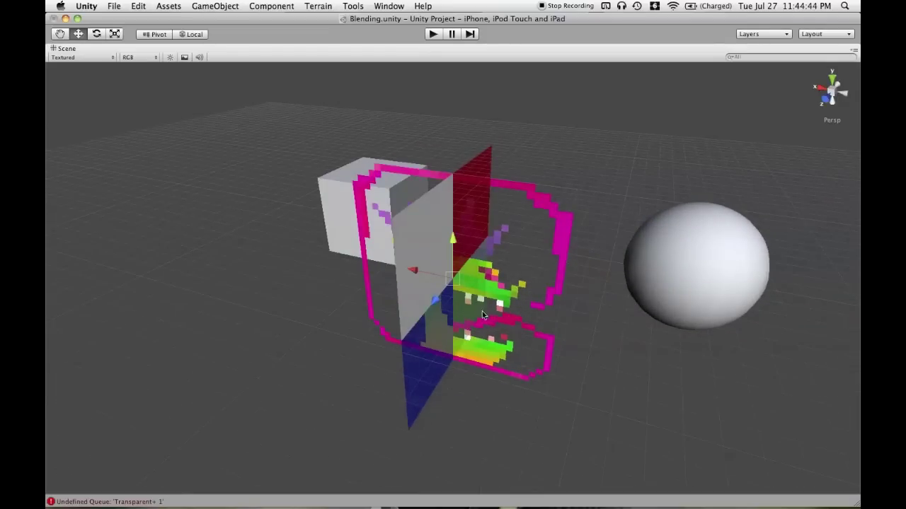
pyautogui.keyDown('alt'); pyautogui.moveTo(418, 384); pyautogui.dragTo(491, 383); pyautogui.keyUp('alt')
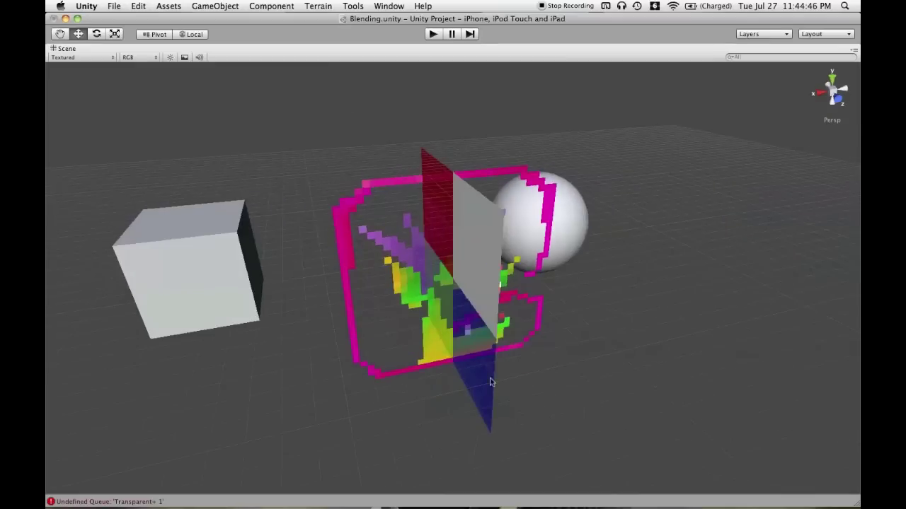
pyautogui.keyDown('alt'); pyautogui.moveTo(467, 309); pyautogui.dragTo(439, 297); pyautogui.keyUp('alt')
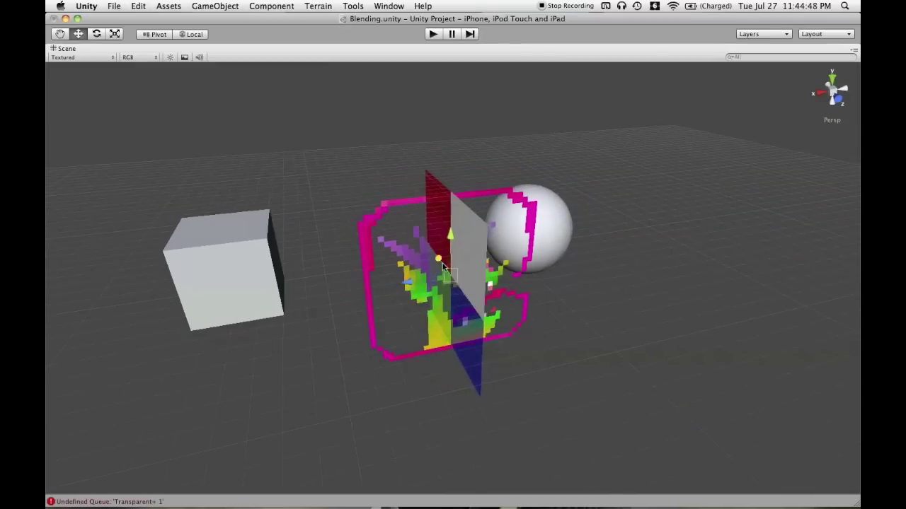
pyautogui.press('e')
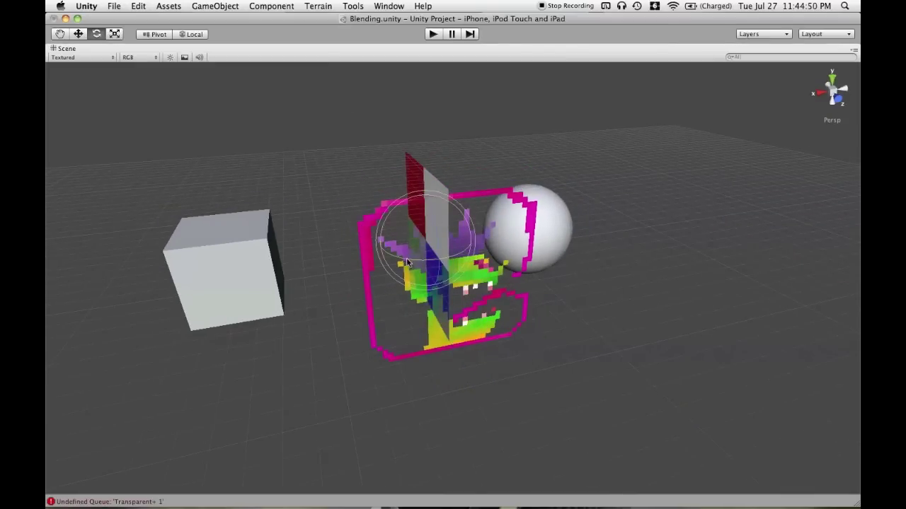
pyautogui.moveTo(409, 263); pyautogui.dragTo(523, 242)
# - Orbit and zoom around the sprite until the cube swings into view behind it
pyautogui.keyDown('alt'); pyautogui.moveTo(548, 311); pyautogui.dragTo(565, 399); pyautogui.keyUp('alt')
pyautogui.keyDown('alt'); pyautogui.moveTo(511, 300); pyautogui.dragTo(507, 331, button='right'); pyautogui.keyUp('alt')
pyautogui.keyDown('alt'); pyautogui.moveTo(506, 309); pyautogui.dragTo(427, 276); pyautogui.keyUp('alt')
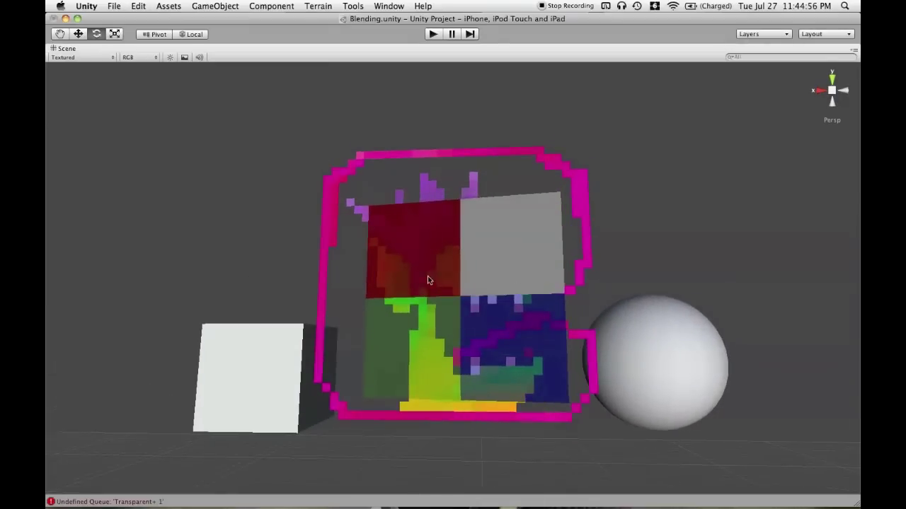
pyautogui.keyDown('alt'); pyautogui.moveTo(445, 382); pyautogui.dragTo(547, 258); pyautogui.keyUp('alt')
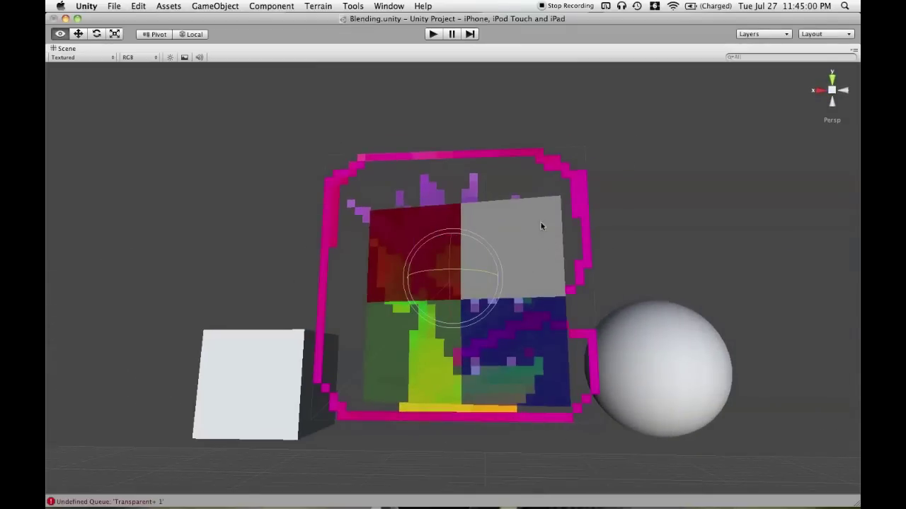
pyautogui.keyDown('alt'); pyautogui.moveTo(534, 206); pyautogui.dragTo(565, 237); pyautogui.keyUp('alt')
# - Slide the quad along one axis and back with the Move tool, viewing it side-on
pyautogui.press('w')
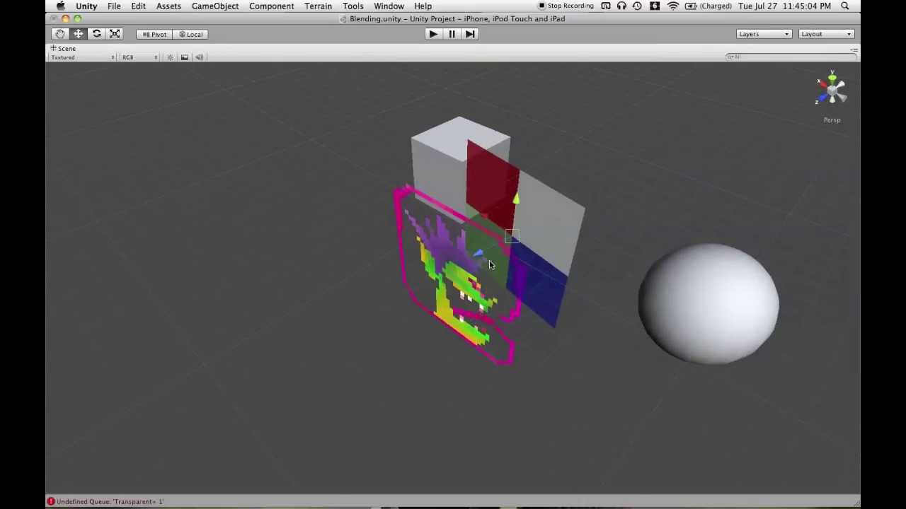
pyautogui.moveTo(481, 256); pyautogui.dragTo(475, 370)
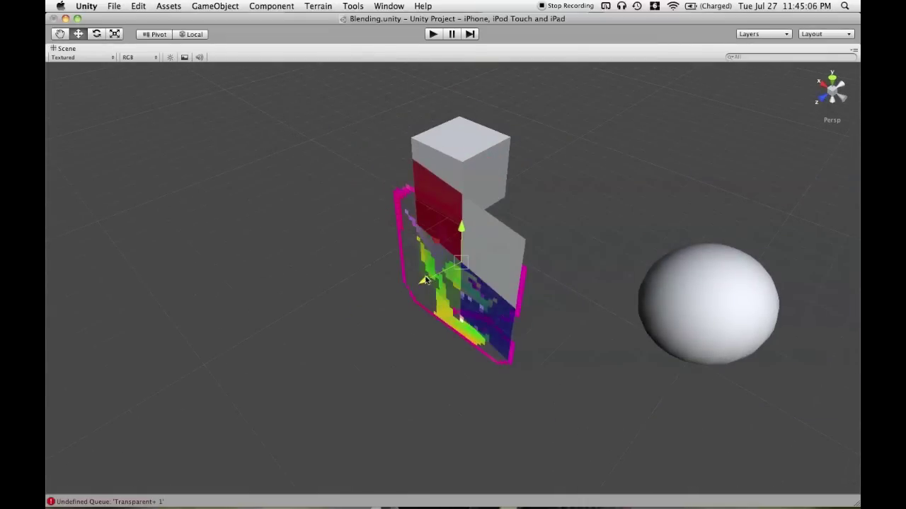
pyautogui.keyDown('alt'); pyautogui.moveTo(424, 279); pyautogui.dragTo(500, 354); pyautogui.keyUp('alt')
# - Restore the full editor layout and inspect Alpha Blending 2.shader's Transparent+1 queue tag
pyautogui.hotkey('shift', 'space')
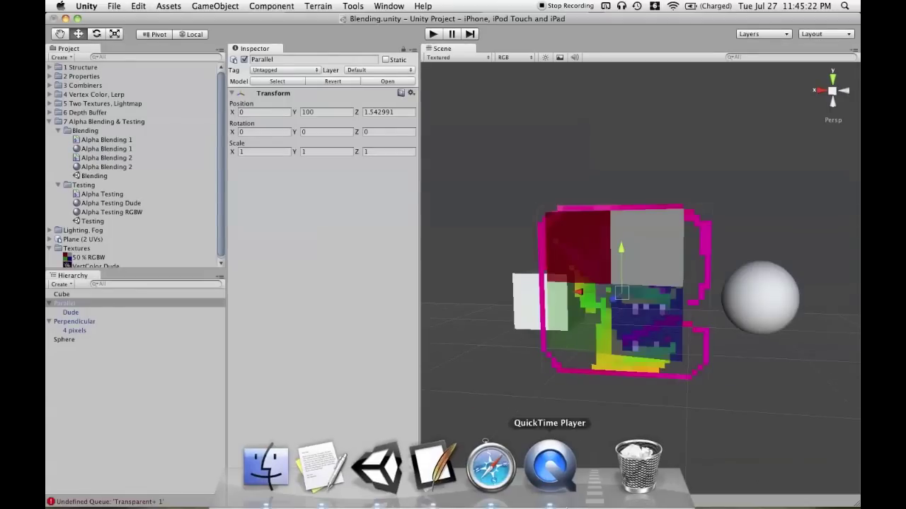
pyautogui.click(431, 463)
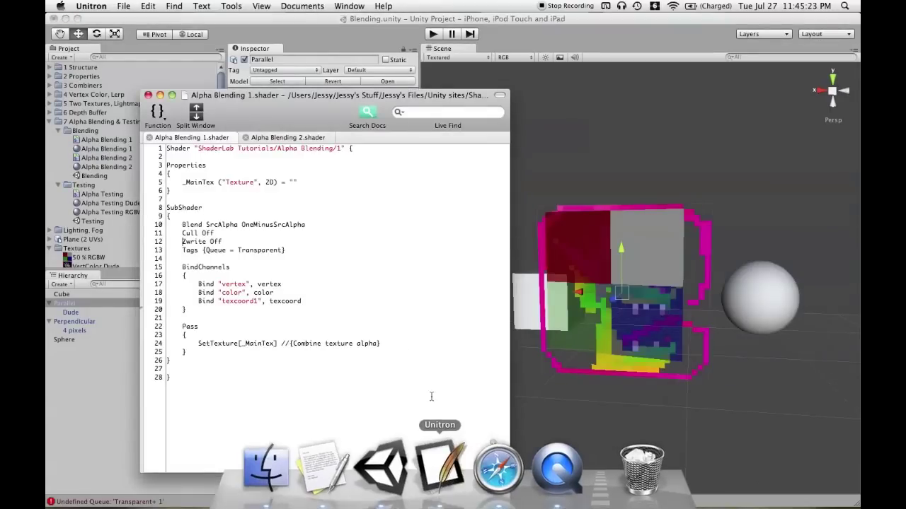
pyautogui.click(295, 138)
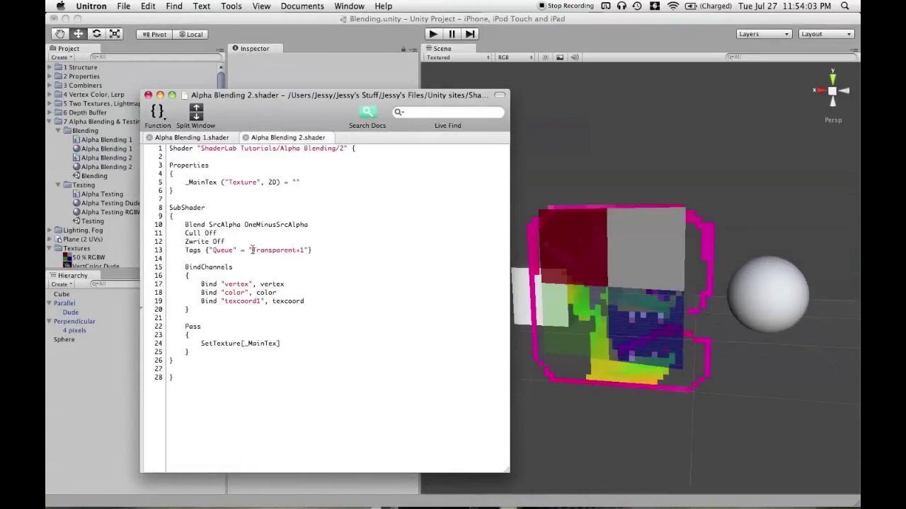
pyautogui.moveTo(251, 250); pyautogui.dragTo(304, 251)
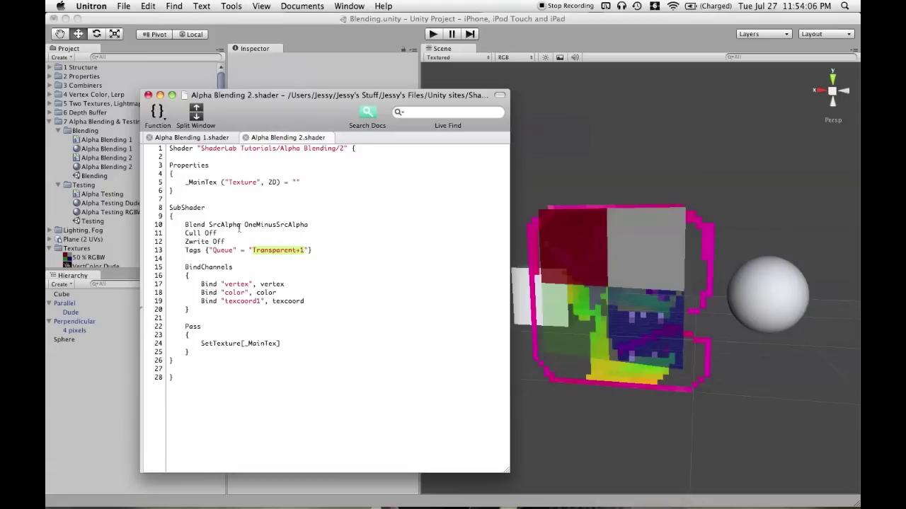
# - Compare Alpha Blending 1.shader's queue tag, then select the Parallel object in Unity's scene
pyautogui.click(210, 138)
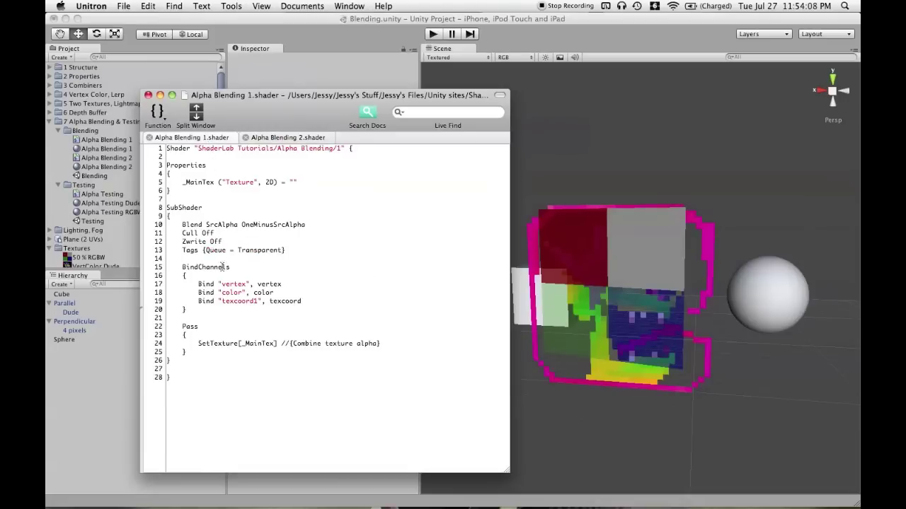
pyautogui.moveTo(230, 250); pyautogui.dragTo(269, 251)
pyautogui.doubleClick(267, 251)
pyautogui.click(287, 137)
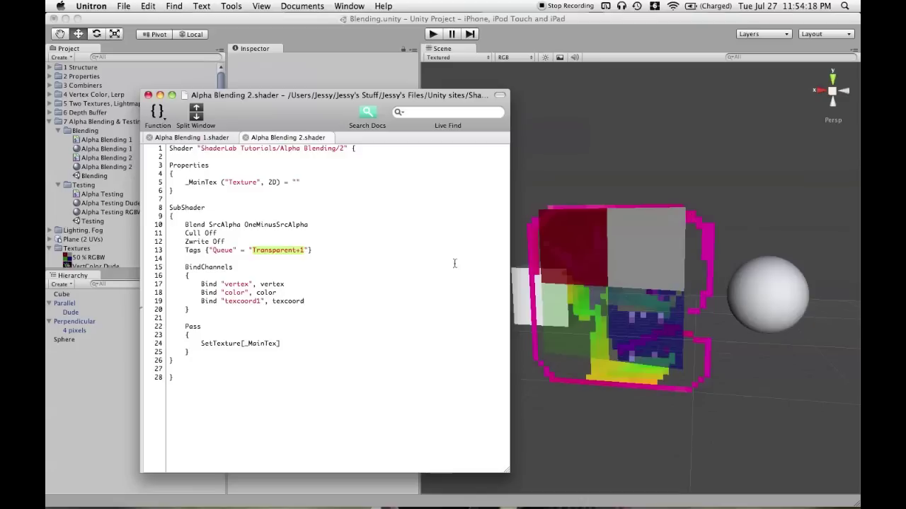
pyautogui.click(637, 244)
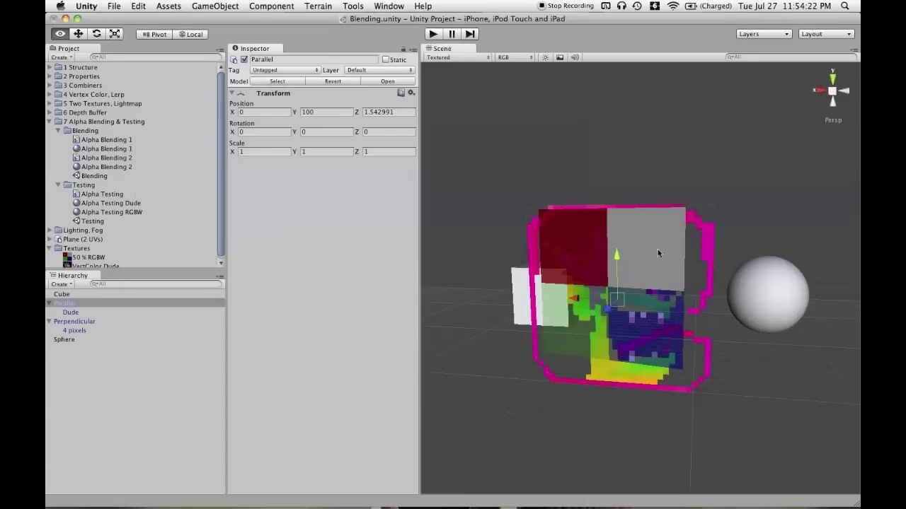
pyautogui.keyDown('alt'); pyautogui.moveTo(658, 250); pyautogui.dragTo(634, 272); pyautogui.keyUp('alt')
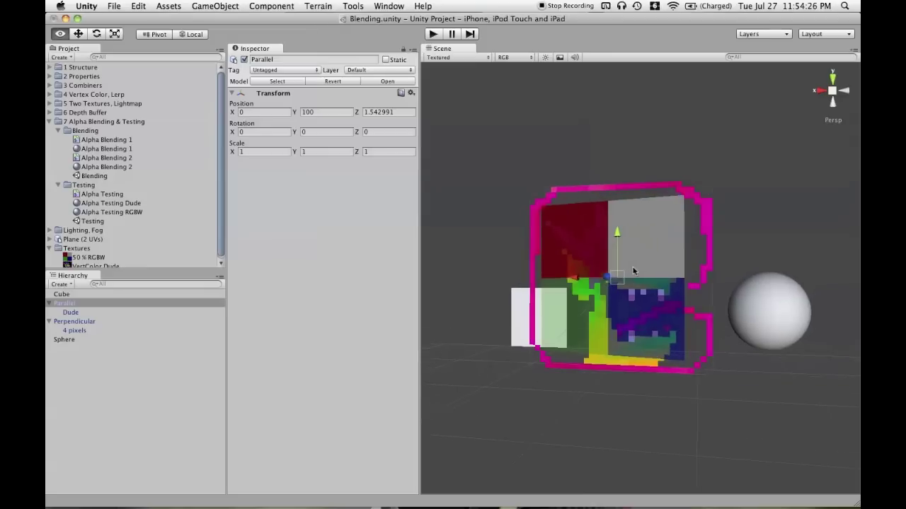
# - Set Alpha Blending 2.shader's queue to Transparent-1, then view the Dude plane in Unity
pyautogui.moveTo(641, 470)
pyautogui.click(446, 472)
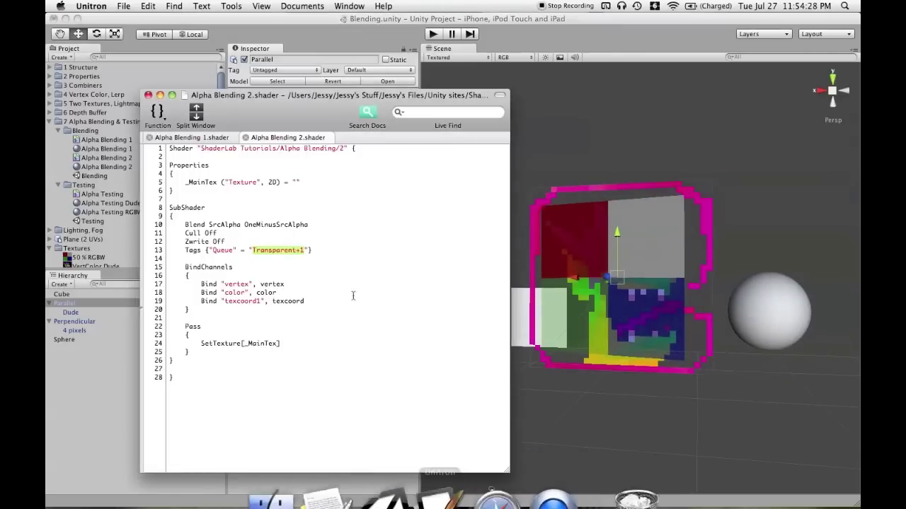
pyautogui.write('-')
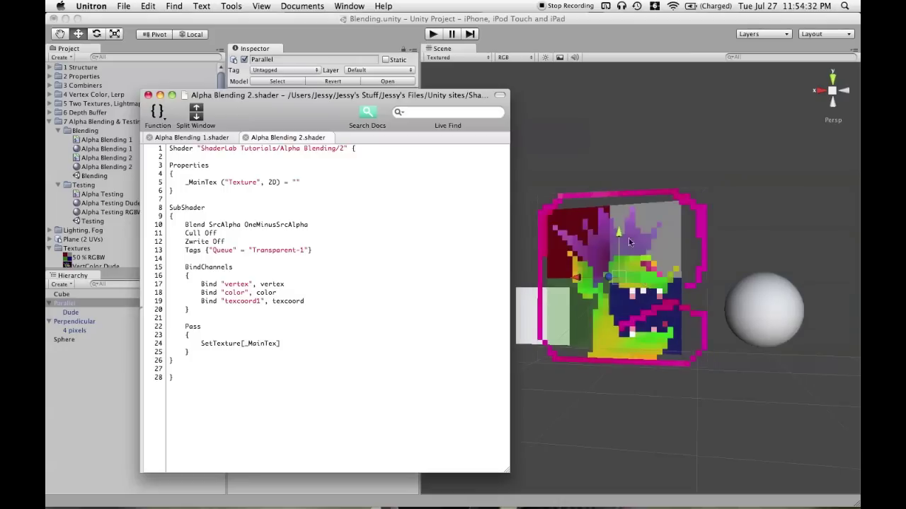
pyautogui.click(648, 225)
pyautogui.keyDown('alt'); pyautogui.moveTo(651, 233); pyautogui.dragTo(736, 306); pyautogui.keyUp('alt')
pyautogui.hotkey('shift', 'space')
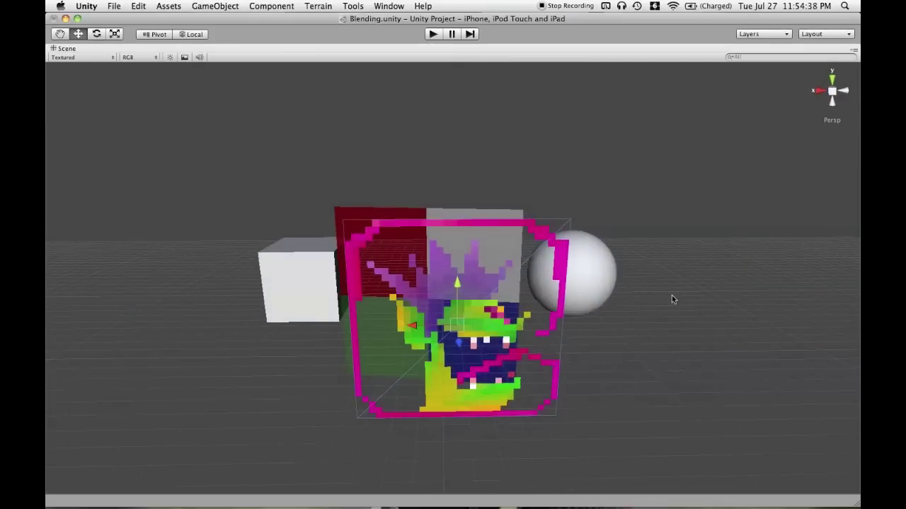
pyautogui.keyDown('alt'); pyautogui.moveTo(653, 292); pyautogui.dragTo(488, 298); pyautogui.keyUp('alt')
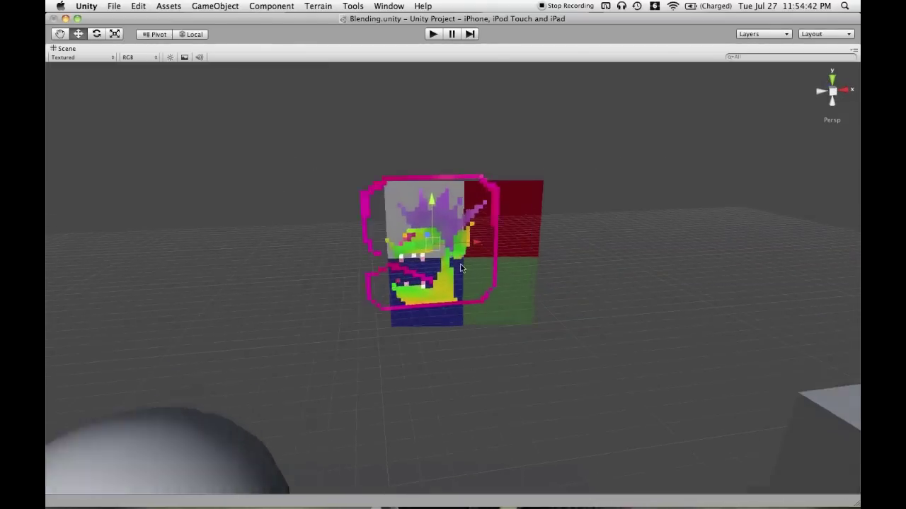
pyautogui.scroll(5, 418, 193)
pyautogui.scroll(-5, 418, 192)
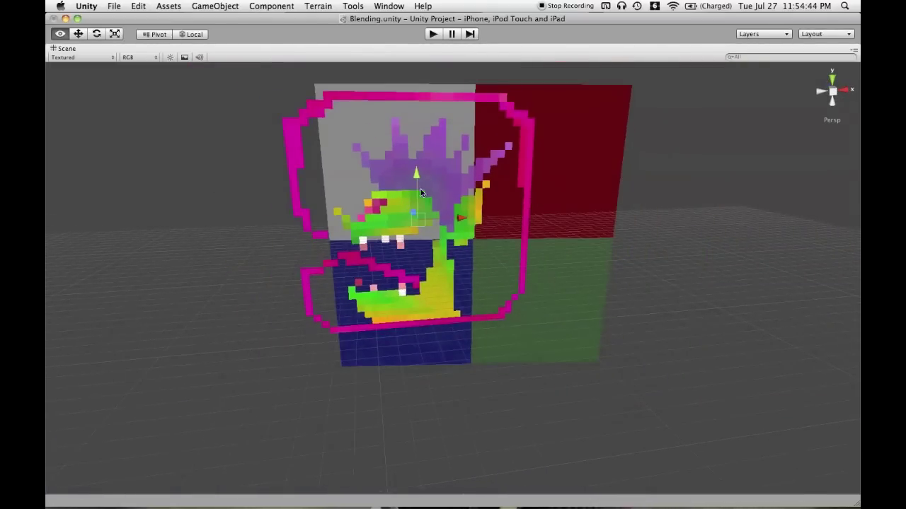
pyautogui.keyDown('alt'); pyautogui.moveTo(420, 189); pyautogui.dragTo(278, 206); pyautogui.keyUp('alt')
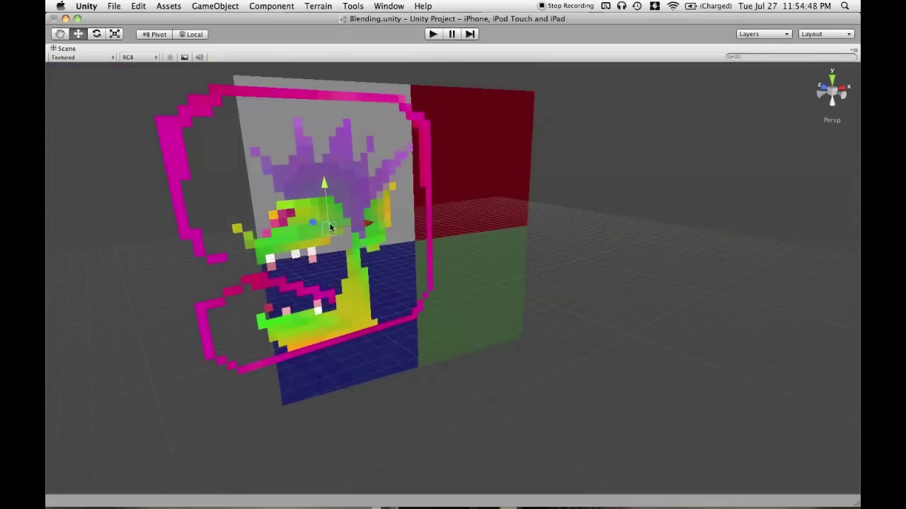
pyautogui.keyDown('alt'); pyautogui.moveTo(376, 216); pyautogui.dragTo(382, 221); pyautogui.keyUp('alt')
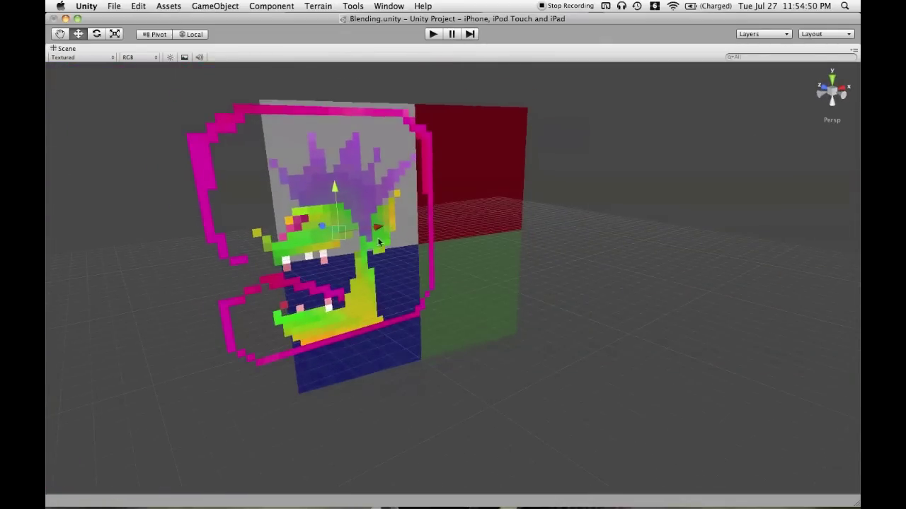
pyautogui.keyDown('alt'); pyautogui.moveTo(331, 257); pyautogui.dragTo(515, 299); pyautogui.keyUp('alt')
pyautogui.scroll(-3, 514, 297)
pyautogui.scroll(-3, 517, 299)
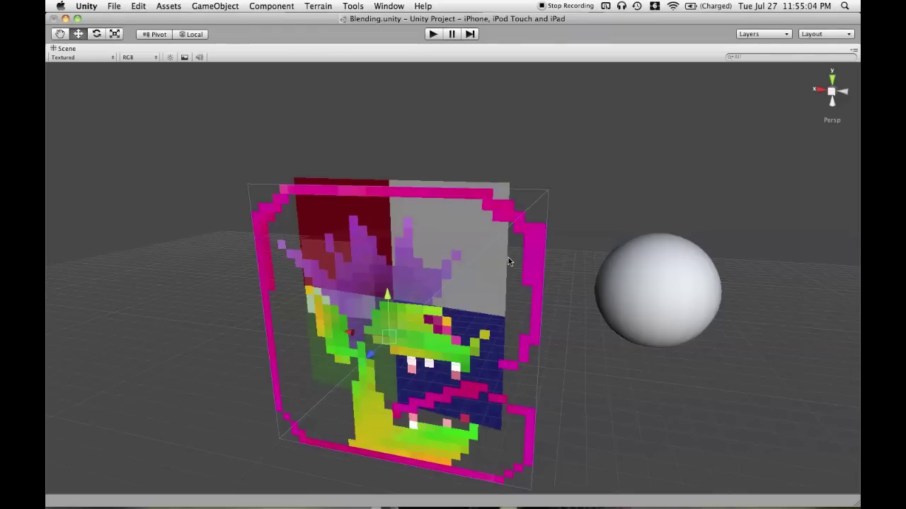
pyautogui.scroll(-2, 510, 259)
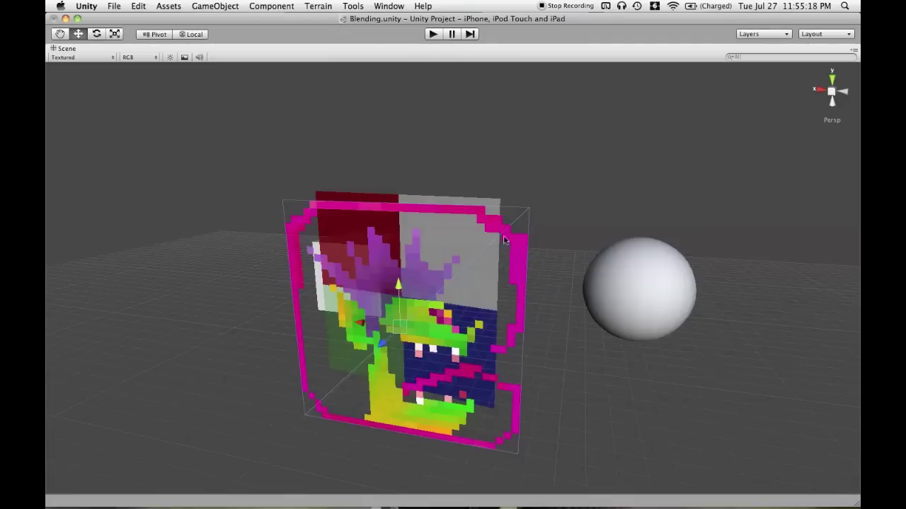
pyautogui.click(496, 181)
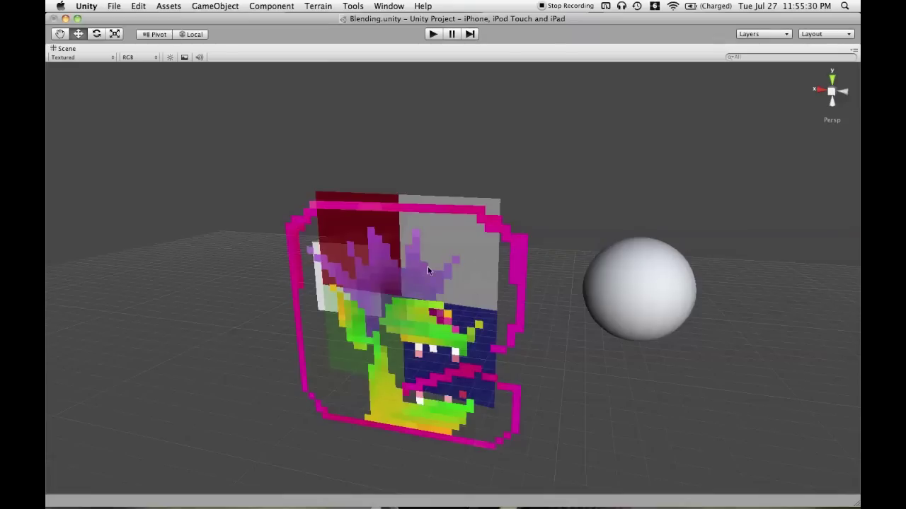
pyautogui.keyDown('alt'); pyautogui.moveTo(445, 280); pyautogui.dragTo(406, 282); pyautogui.keyUp('alt')
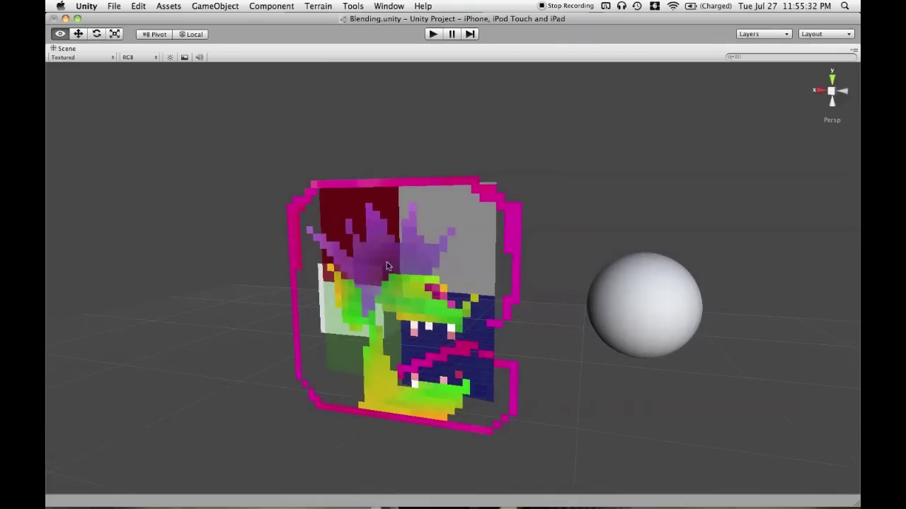
pyautogui.keyDown('alt'); pyautogui.moveTo(431, 274); pyautogui.dragTo(426, 285); pyautogui.keyUp('alt')
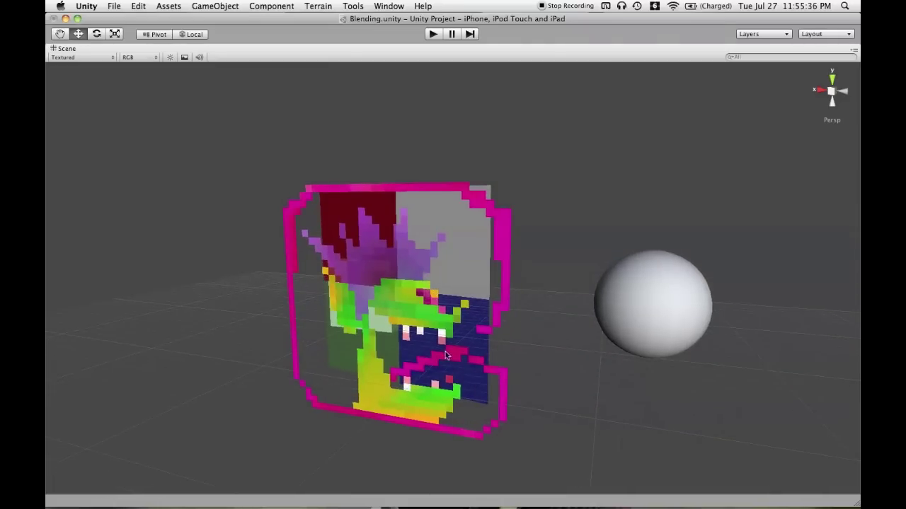